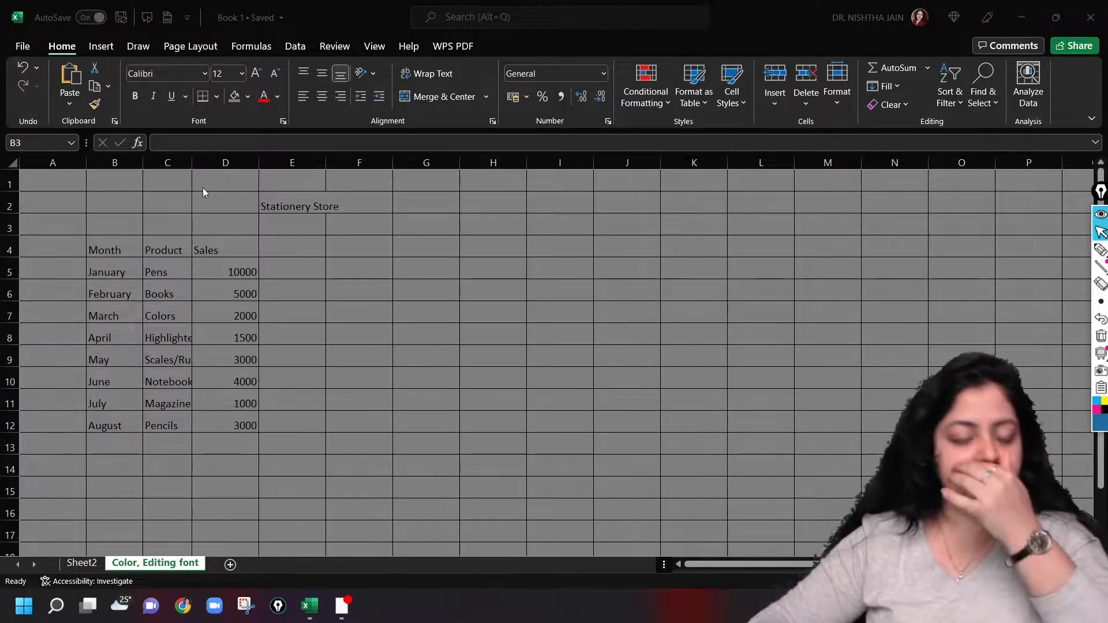
# Widen column F by about two thirds of its width
pyautogui.click(359, 163)
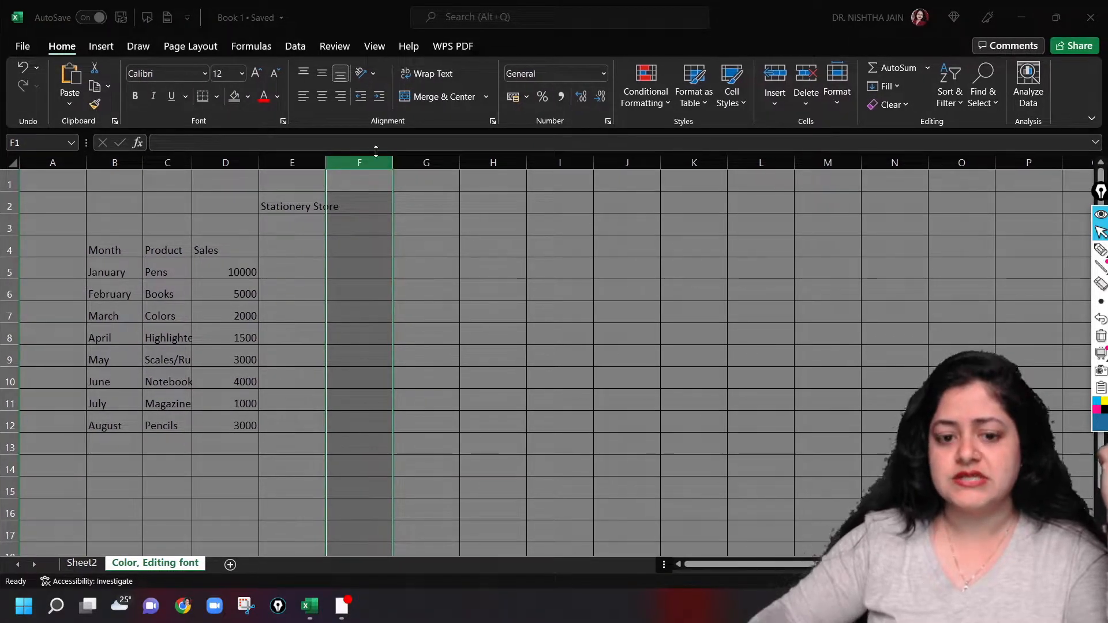
pyautogui.click(386, 175)
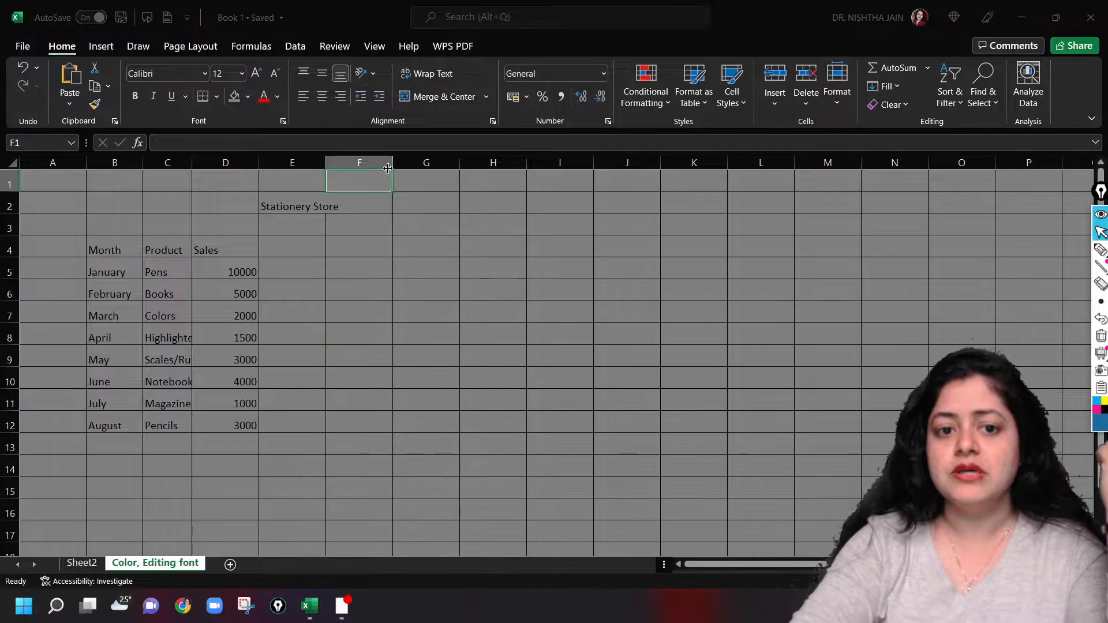
pyautogui.click(385, 163)
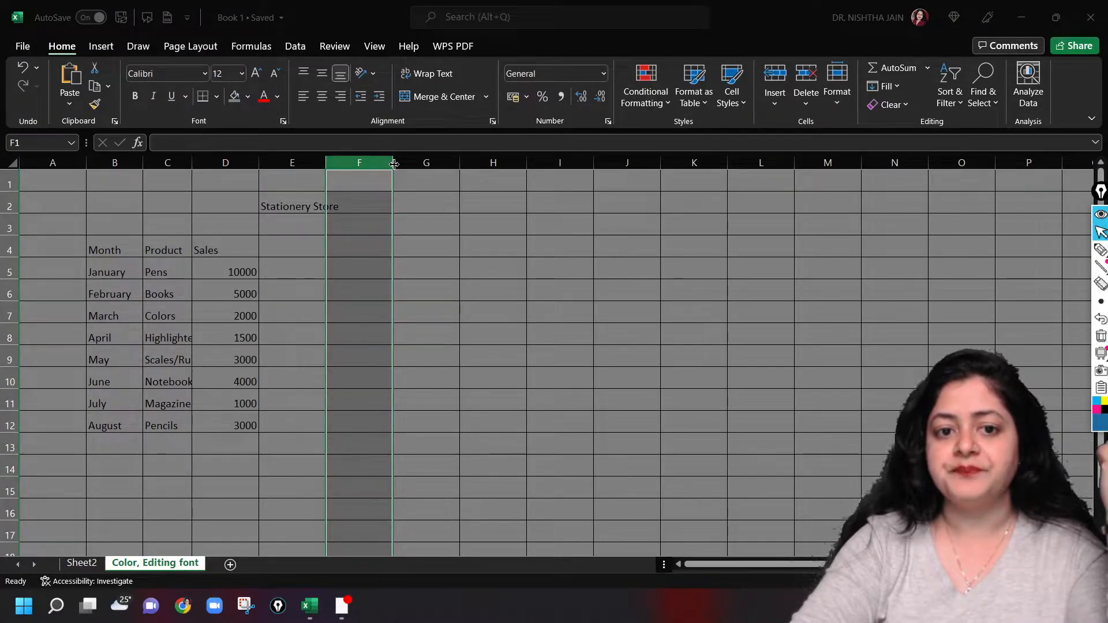
pyautogui.moveTo(393, 164); pyautogui.dragTo(438, 168)
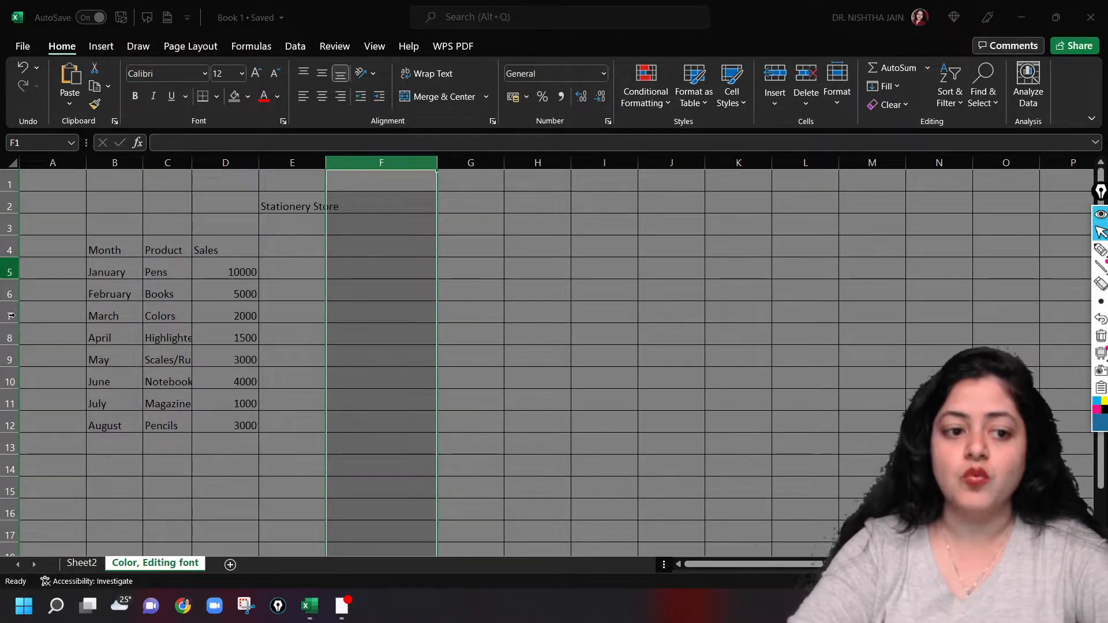
# Increase the height of row 7, the March row, by a little more than half
pyautogui.click(11, 315)
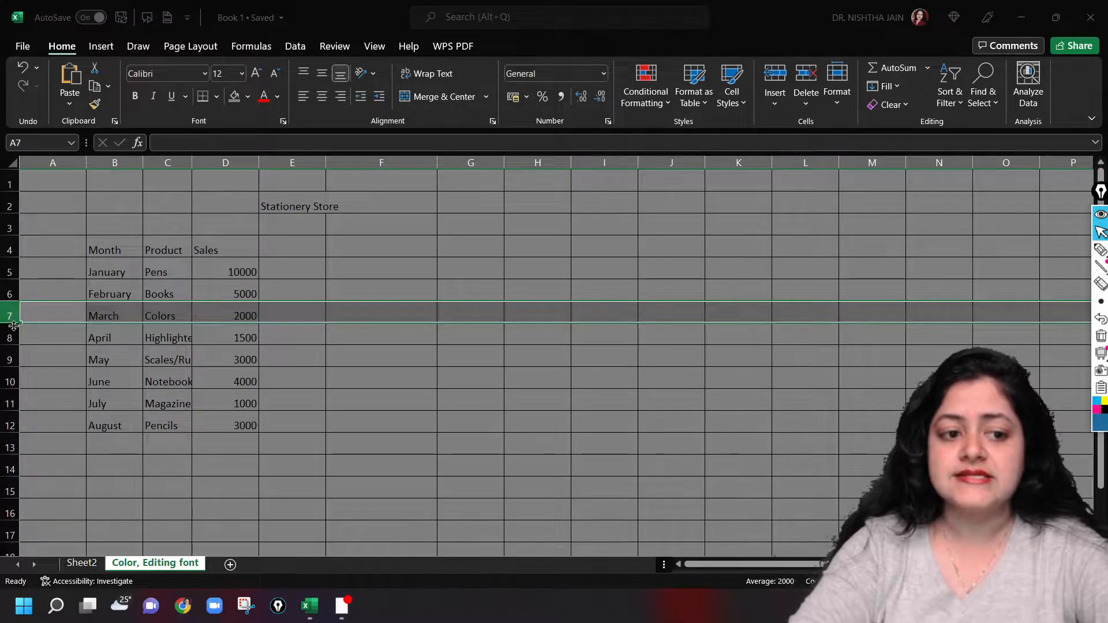
pyautogui.moveTo(13, 323); pyautogui.dragTo(14, 336)
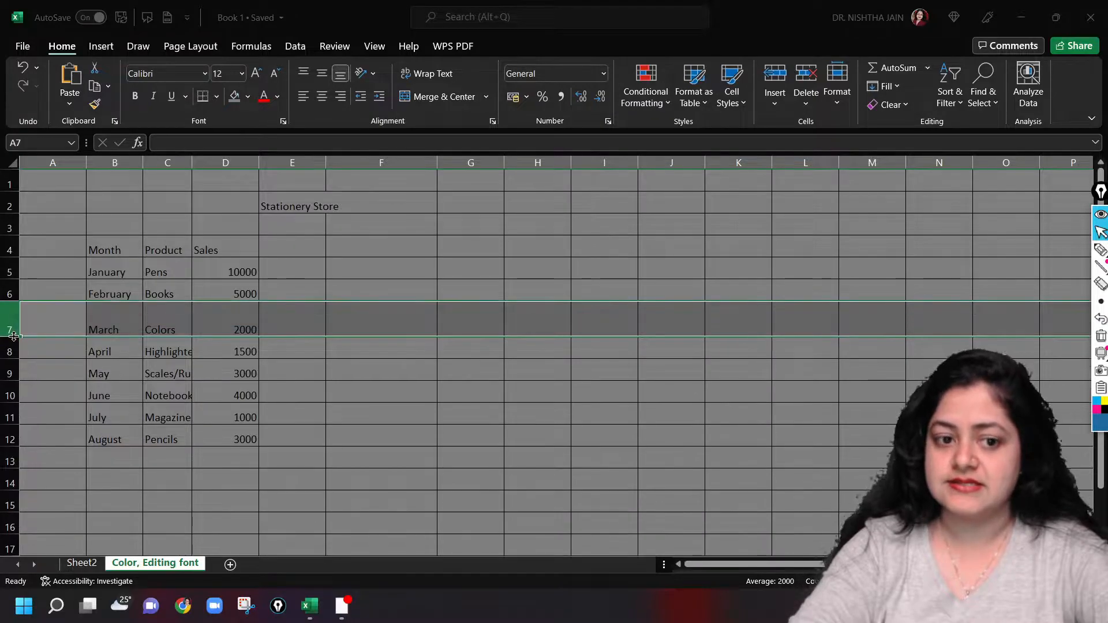
pyautogui.click(434, 354)
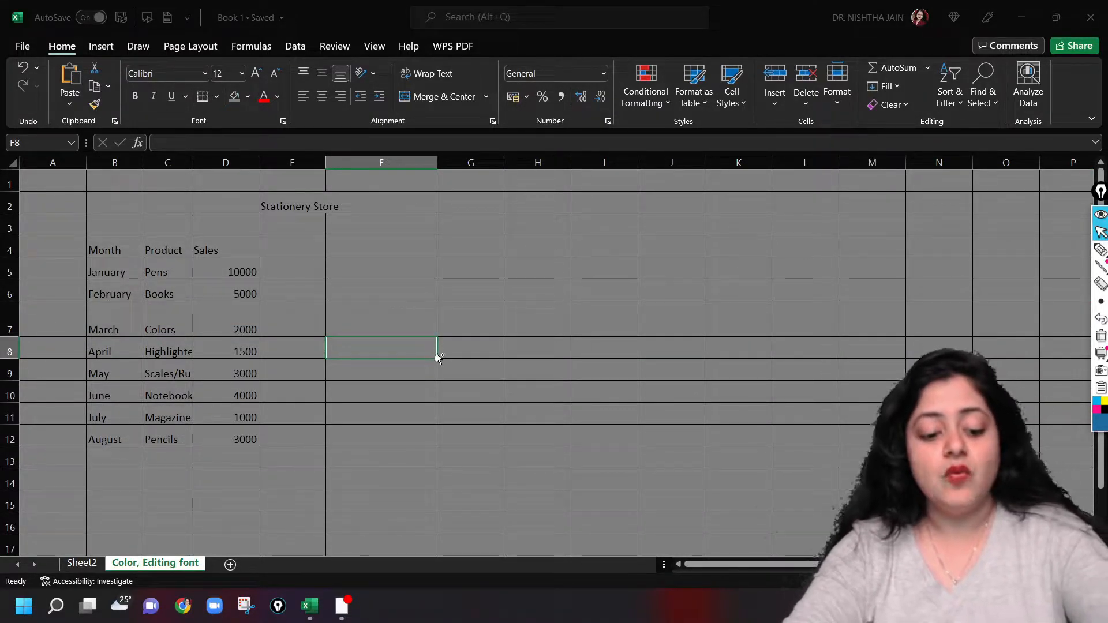
# Undo the height change of row 7 and the width change of column F
pyautogui.hotkey('ctrl', 'z')
pyautogui.hotkey('ctrl', 'z')
pyautogui.click(497, 318)
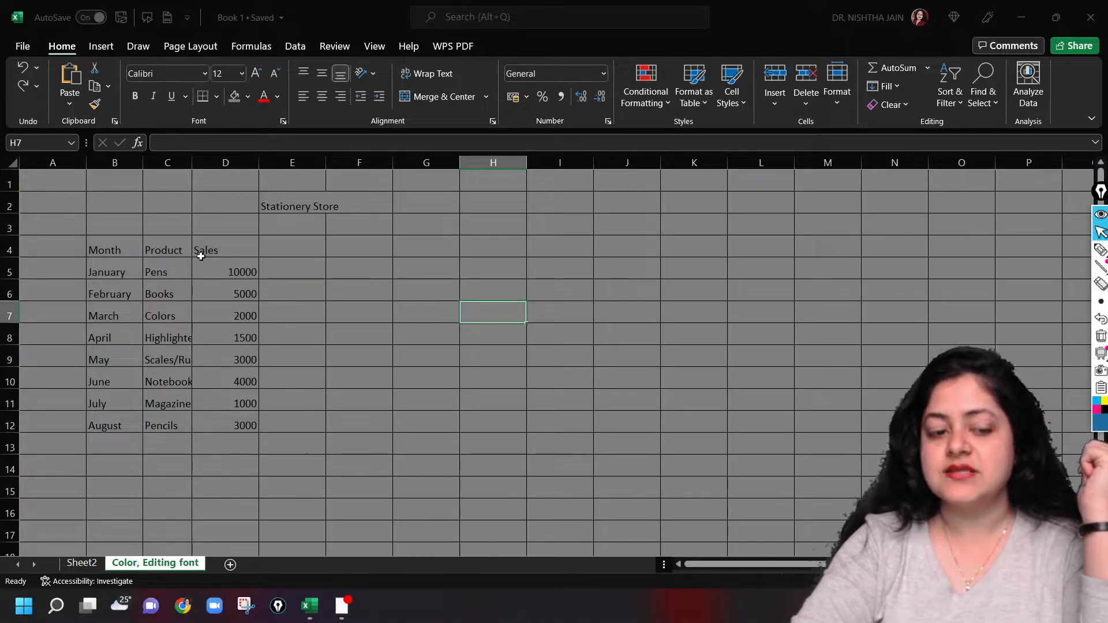
# Try autofitting column C to the product names, and undo the width change
pyautogui.moveTo(153, 249); pyautogui.dragTo(171, 413)
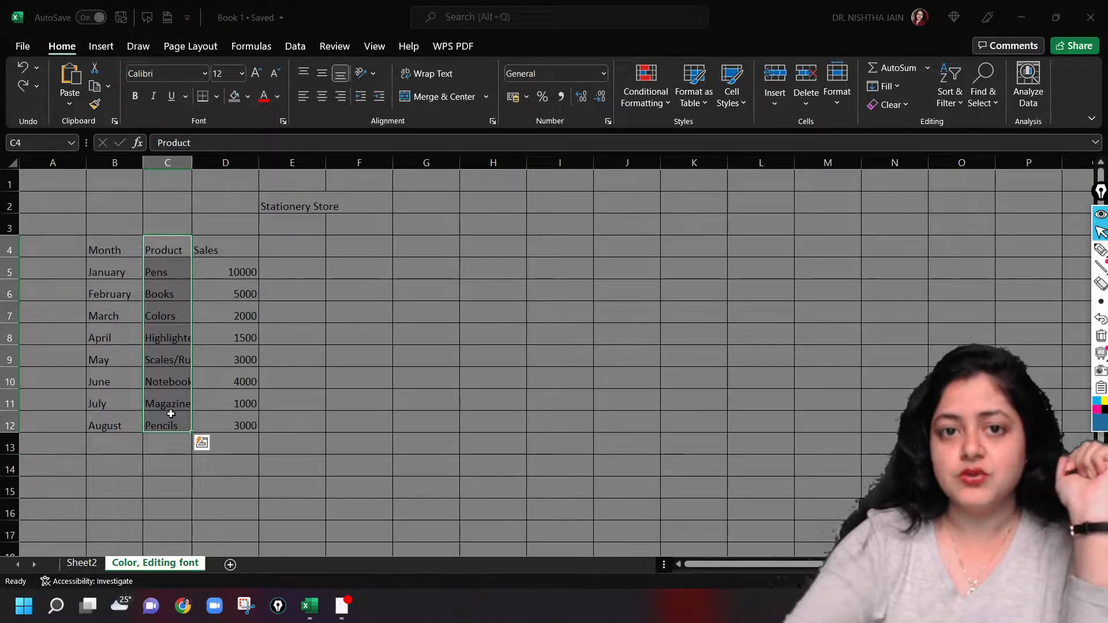
pyautogui.click(175, 158)
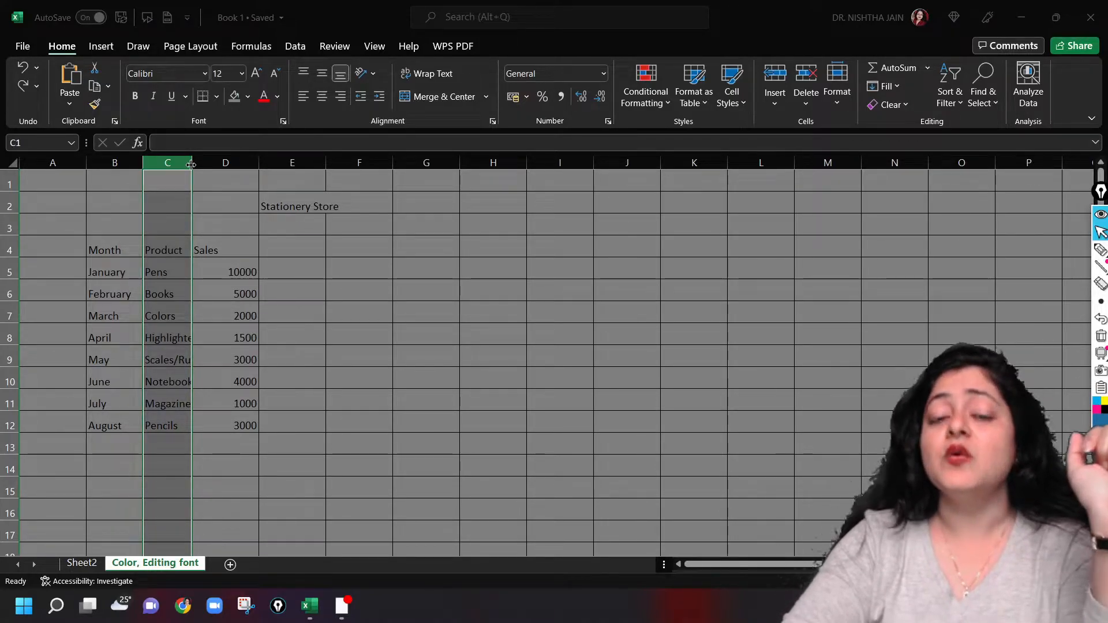
pyautogui.doubleClick(191, 165)
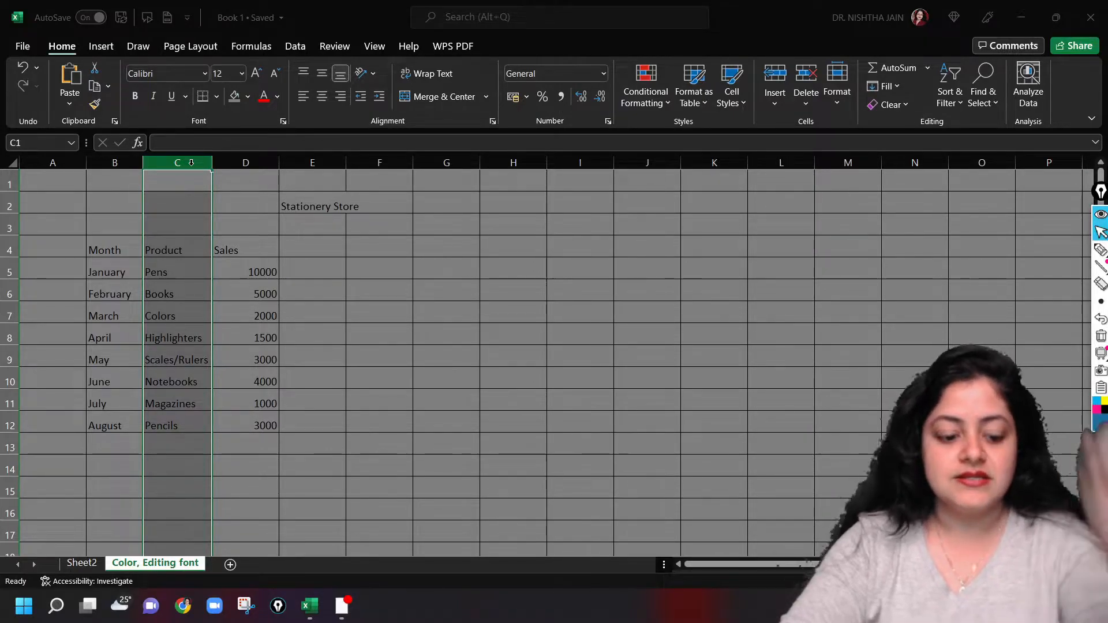
pyautogui.click(406, 228)
pyautogui.hotkey('ctrl', 'z')
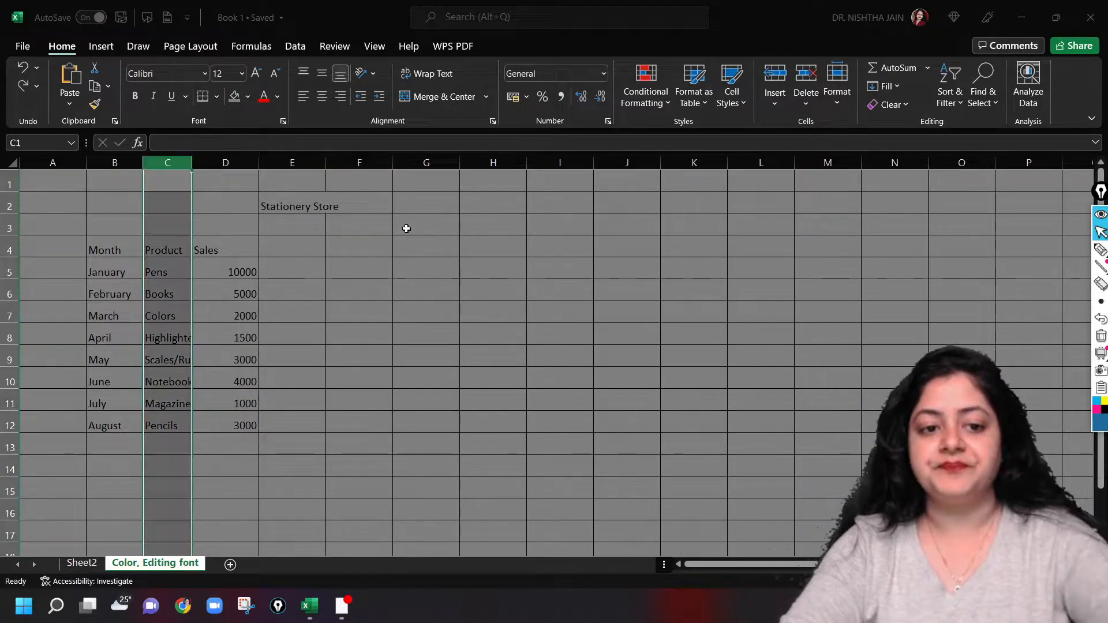
# Autofit the width of column C so it fits the longest product name
pyautogui.doubleClick(193, 164)
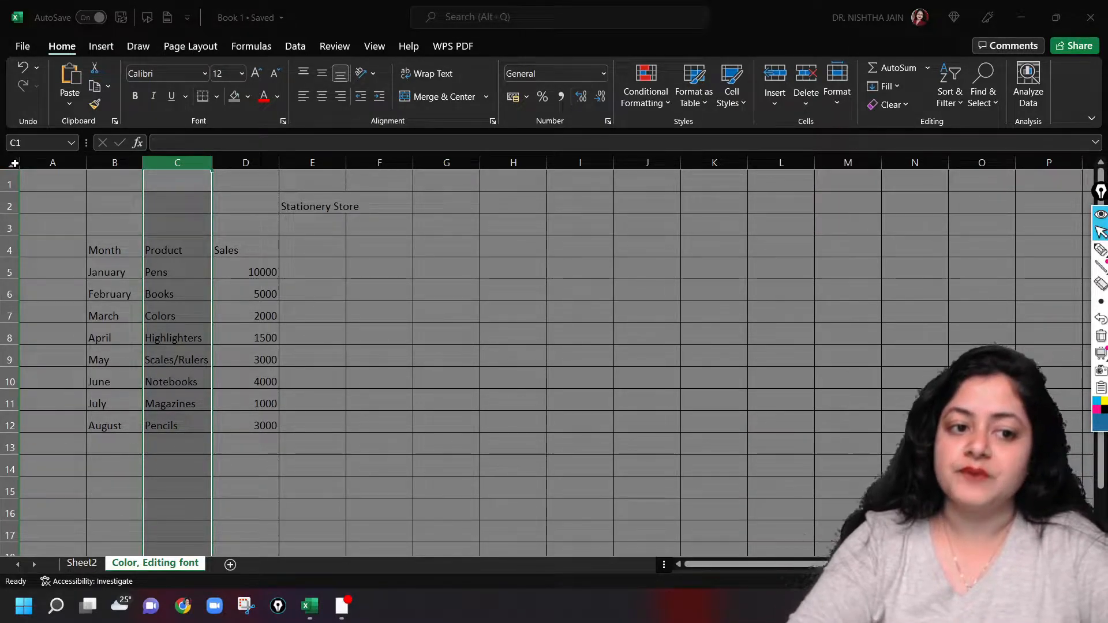
pyautogui.click(469, 400)
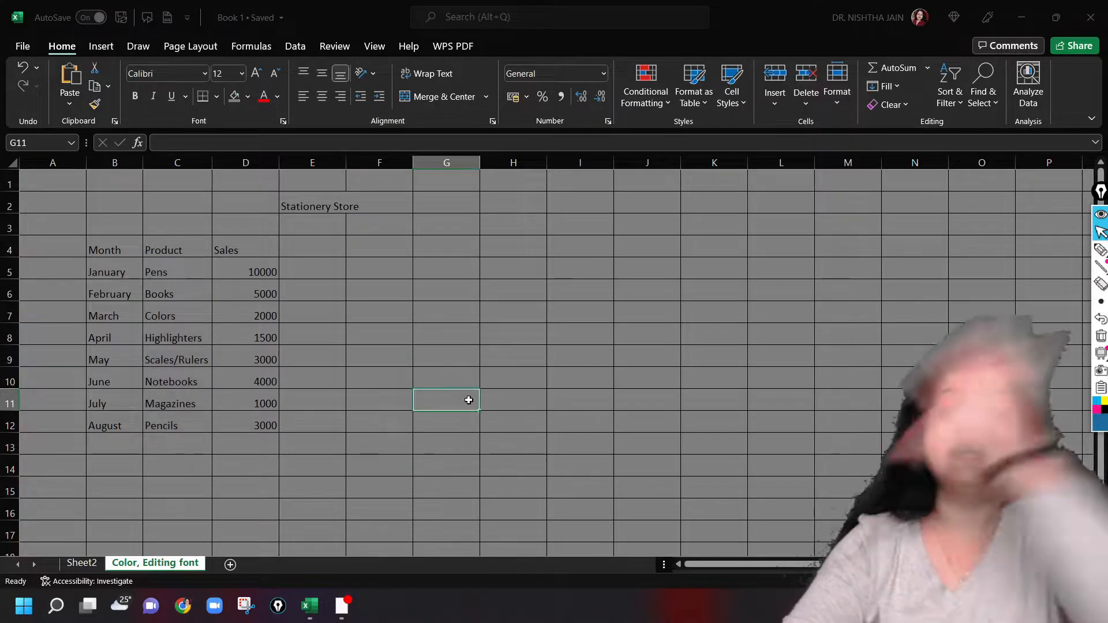
# Select the entire worksheet and enlarge all column widths and row heights uniformly by about a third
pyautogui.hotkey('ctrl', 'a')
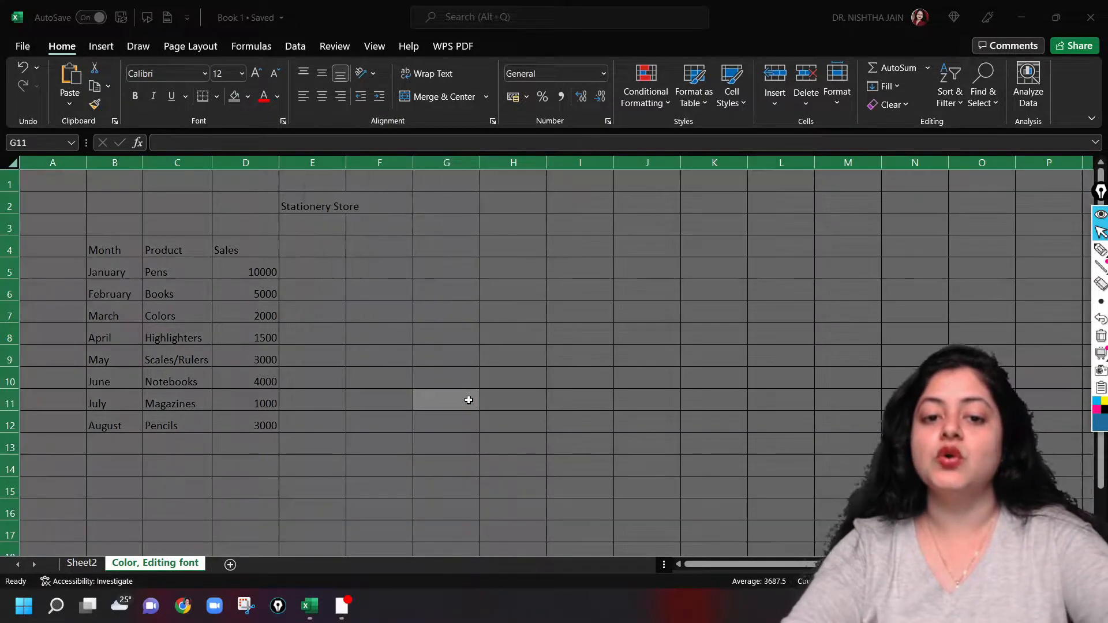
pyautogui.click(573, 374)
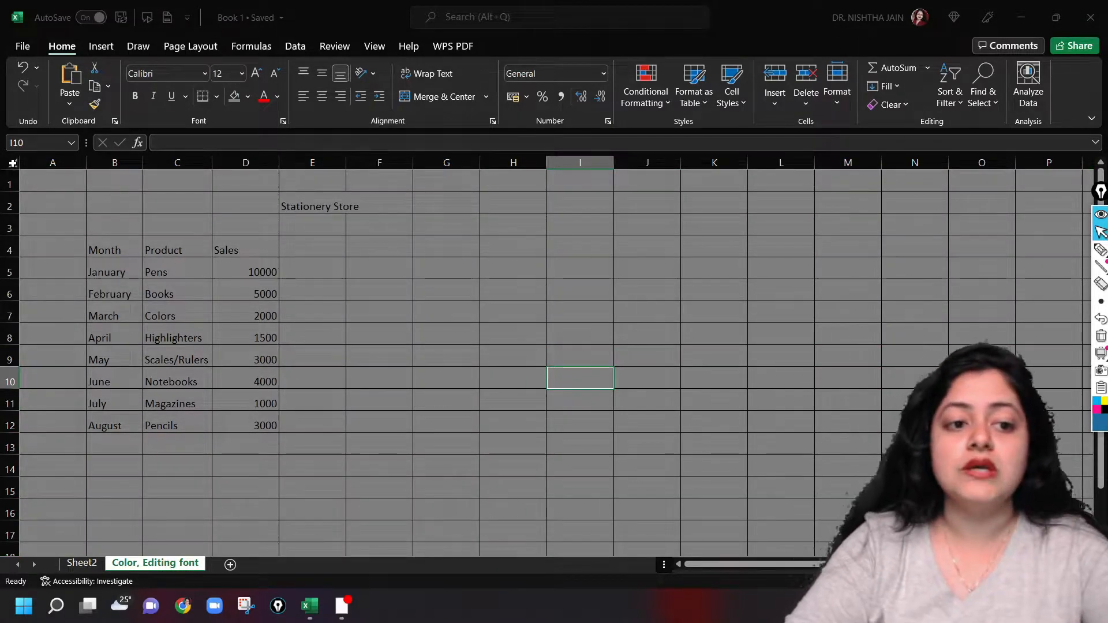
pyautogui.click(12, 163)
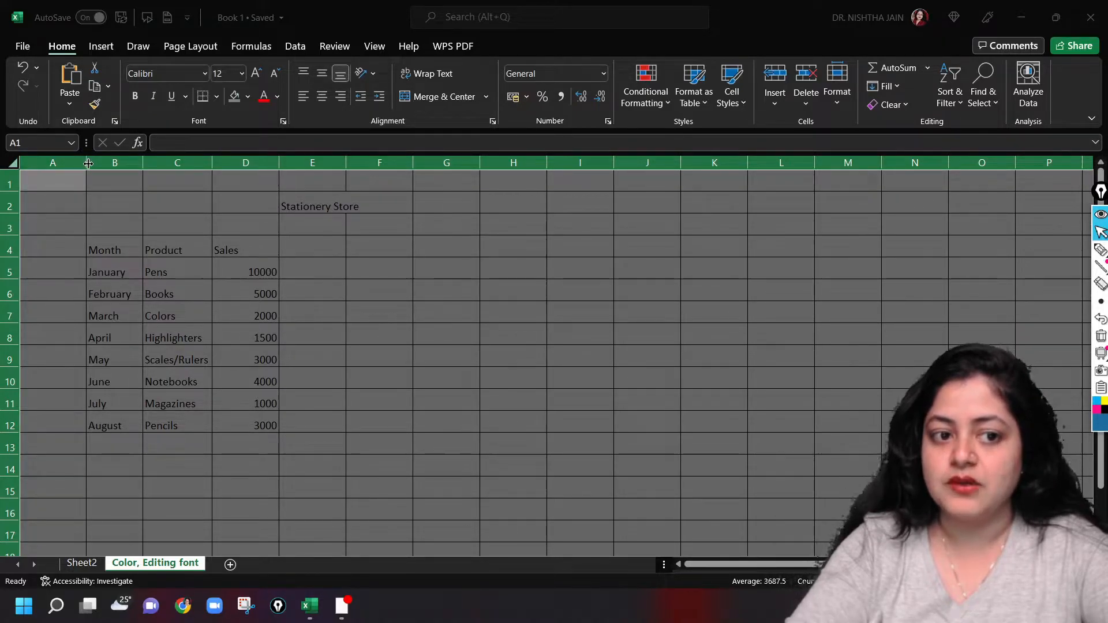
pyautogui.moveTo(88, 164)
pyautogui.mouseDown()
pyautogui.moveTo(287, 190)
pyautogui.moveTo(106, 167)
pyautogui.mouseUp()
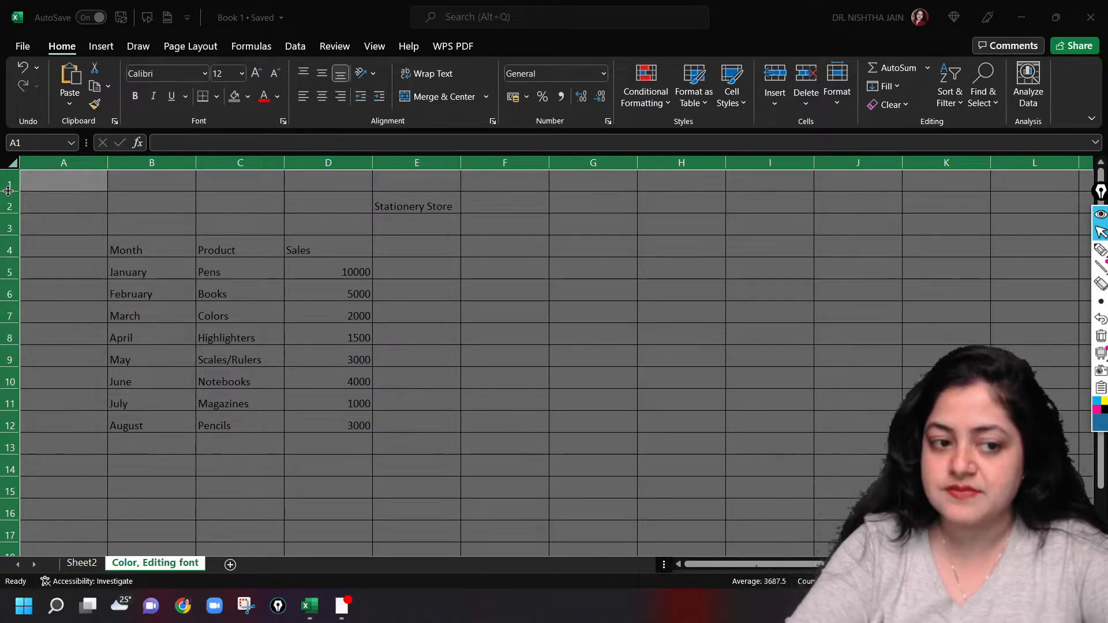
pyautogui.moveTo(8, 191)
pyautogui.mouseDown()
pyautogui.moveTo(12, 208)
pyautogui.moveTo(11, 198)
pyautogui.mouseUp()
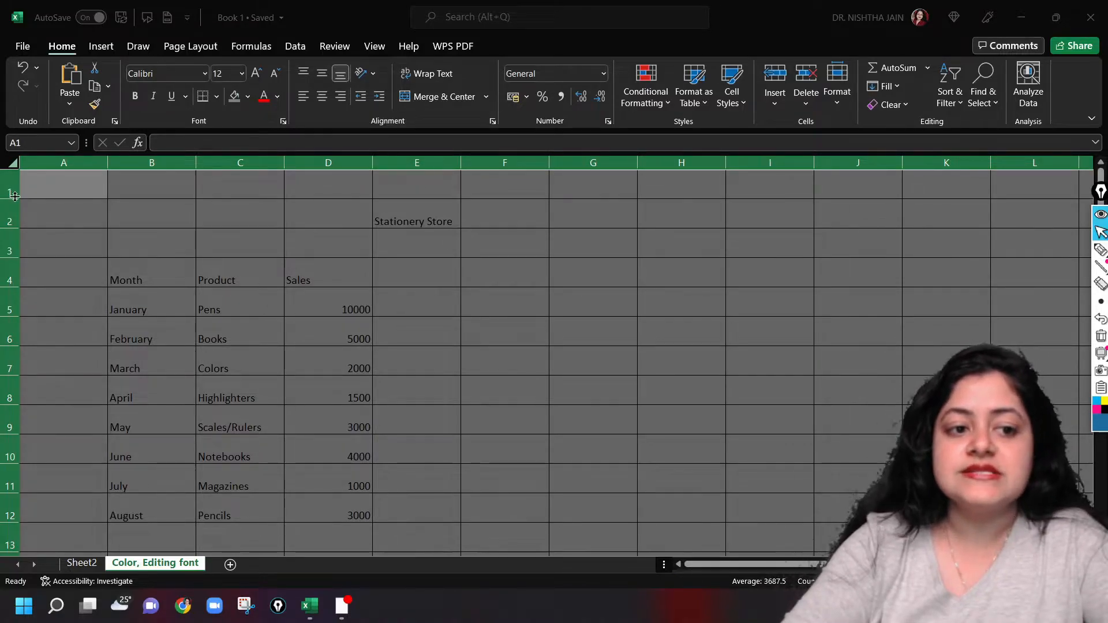
pyautogui.click(192, 248)
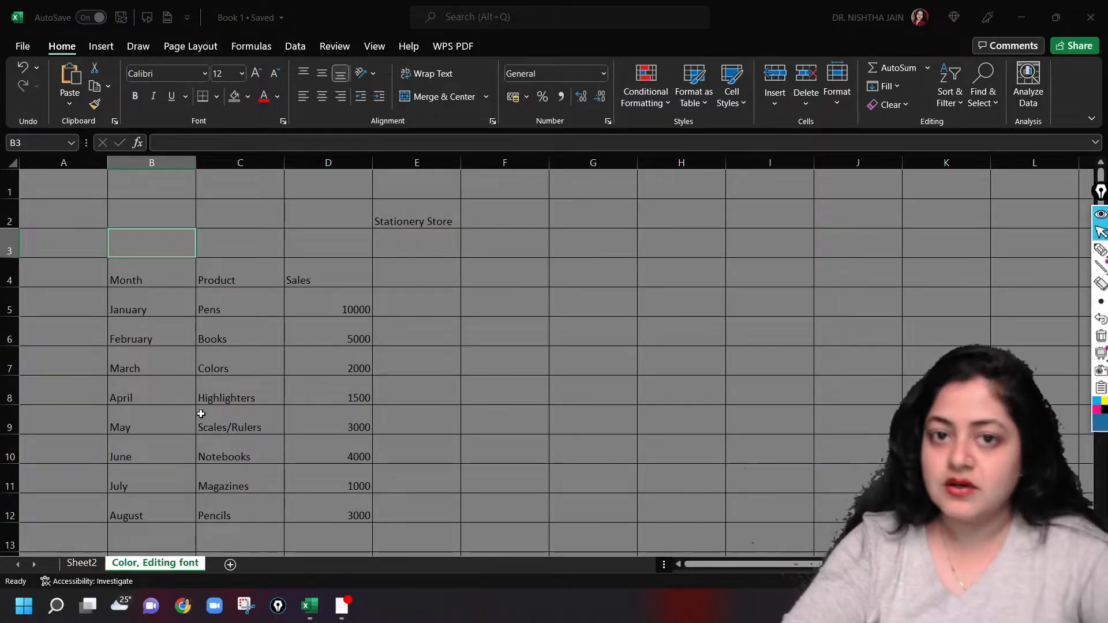
# Annotate the screen in blue ink by circling Format and boxing Home, clear the markings and leave the pen tool
pyautogui.click(404, 617)
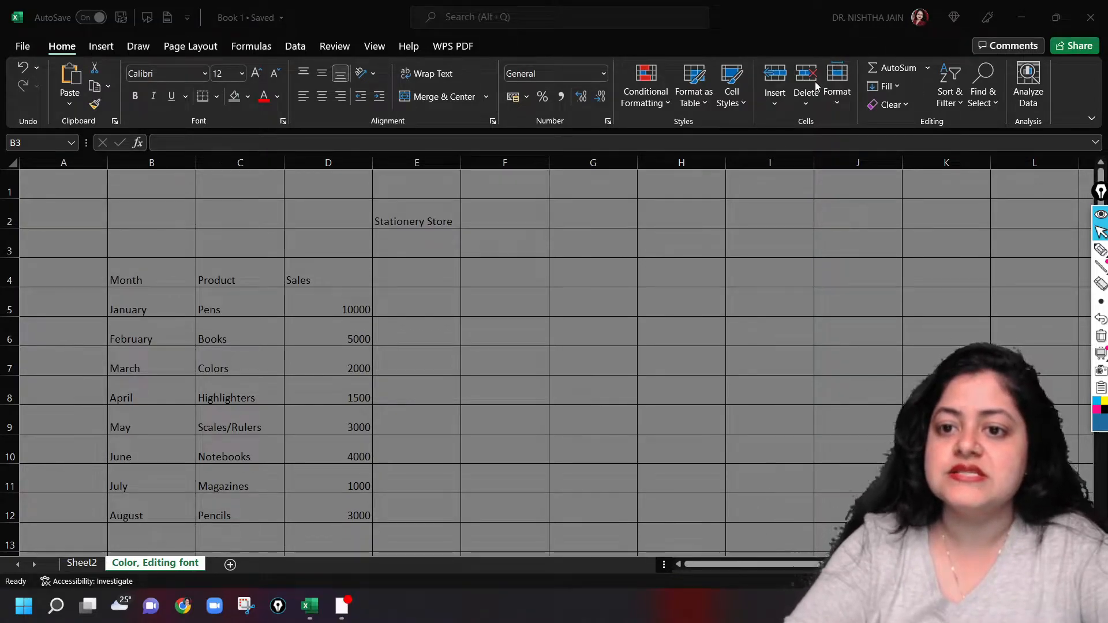
pyautogui.moveTo(1100, 253)
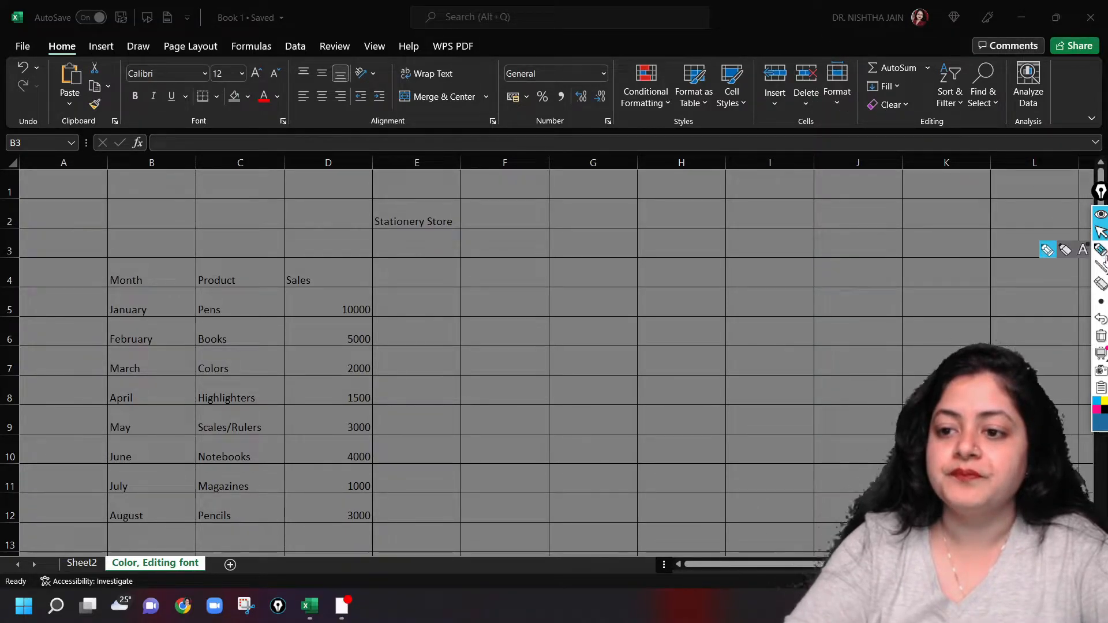
pyautogui.click(1051, 251)
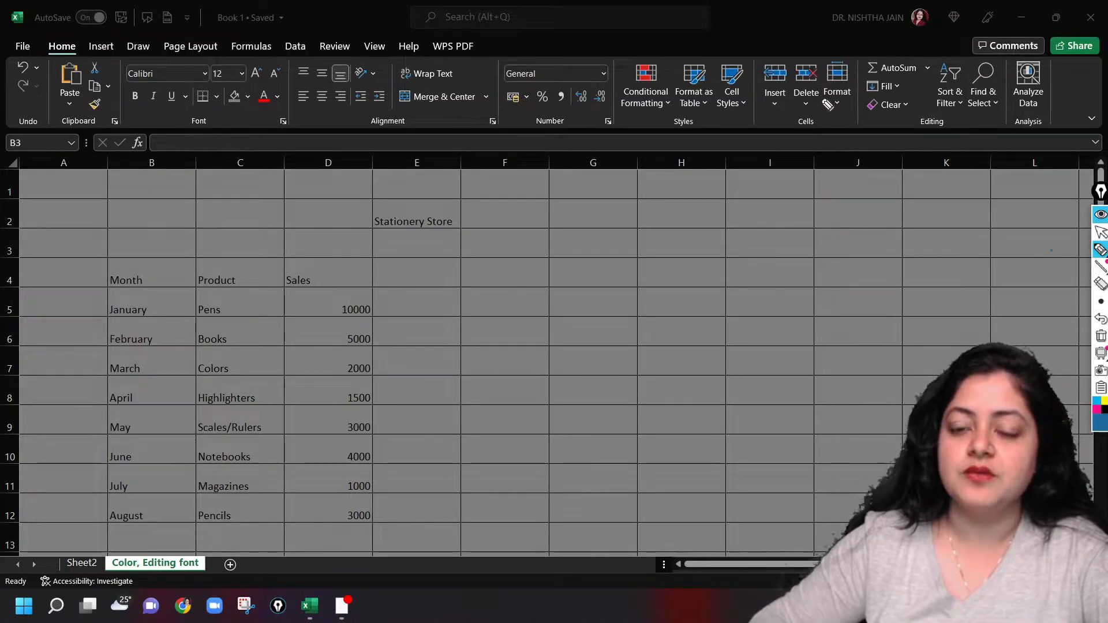
pyautogui.click(1101, 422)
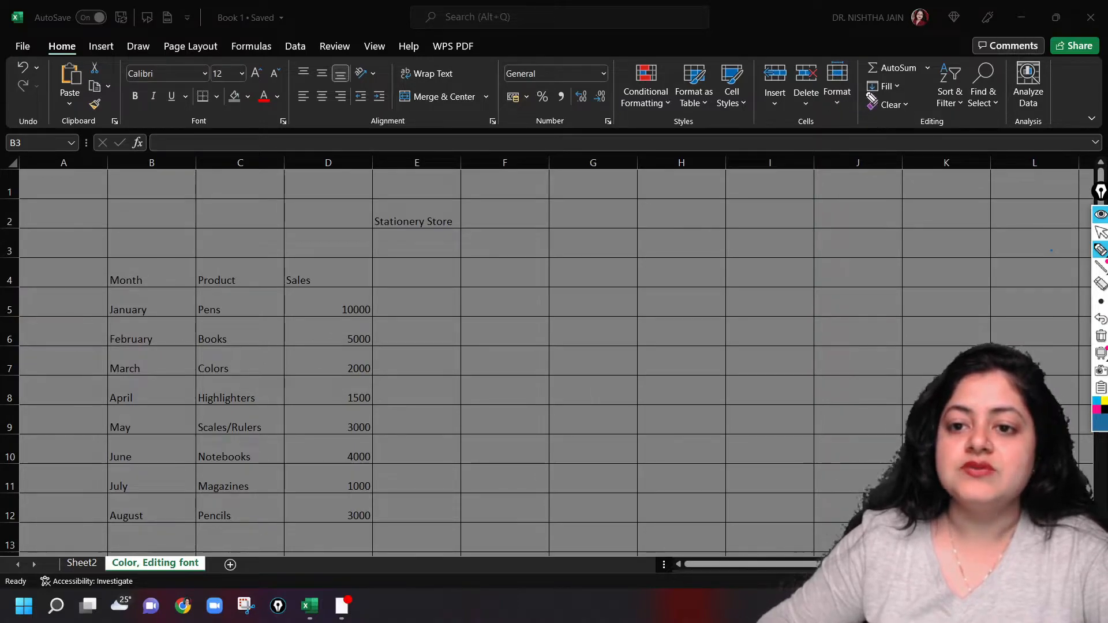
pyautogui.moveTo(860, 95)
pyautogui.mouseDown()
pyautogui.moveTo(833, 116)
pyautogui.moveTo(819, 81)
pyautogui.moveTo(864, 106)
pyautogui.mouseUp()
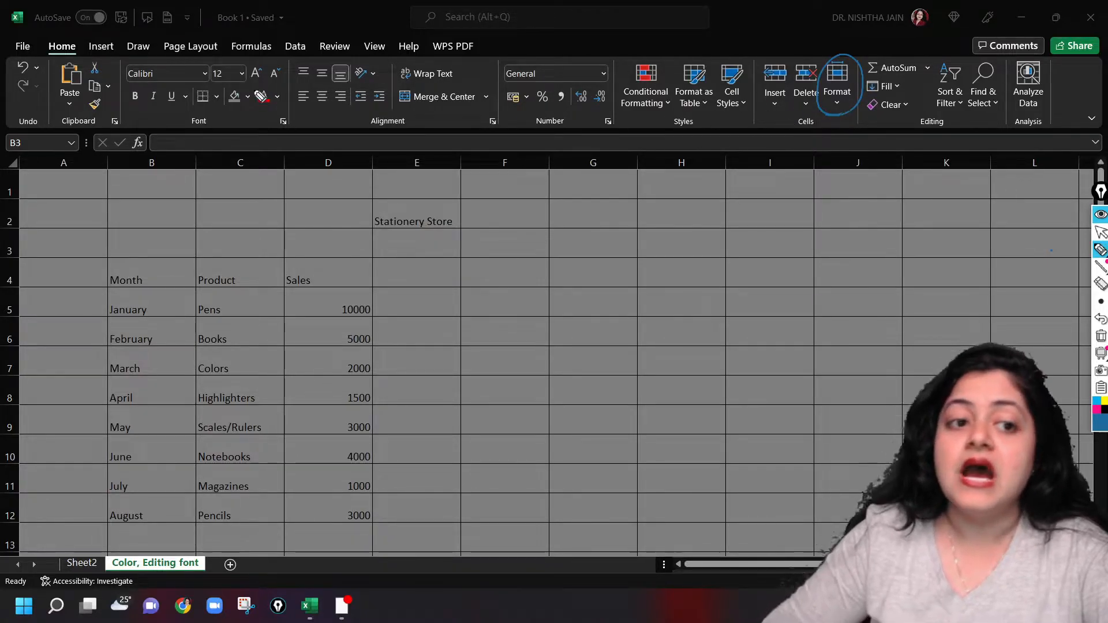
pyautogui.moveTo(45, 59)
pyautogui.mouseDown()
pyautogui.moveTo(92, 59)
pyautogui.moveTo(44, 33)
pyautogui.moveTo(41, 58)
pyautogui.mouseUp()
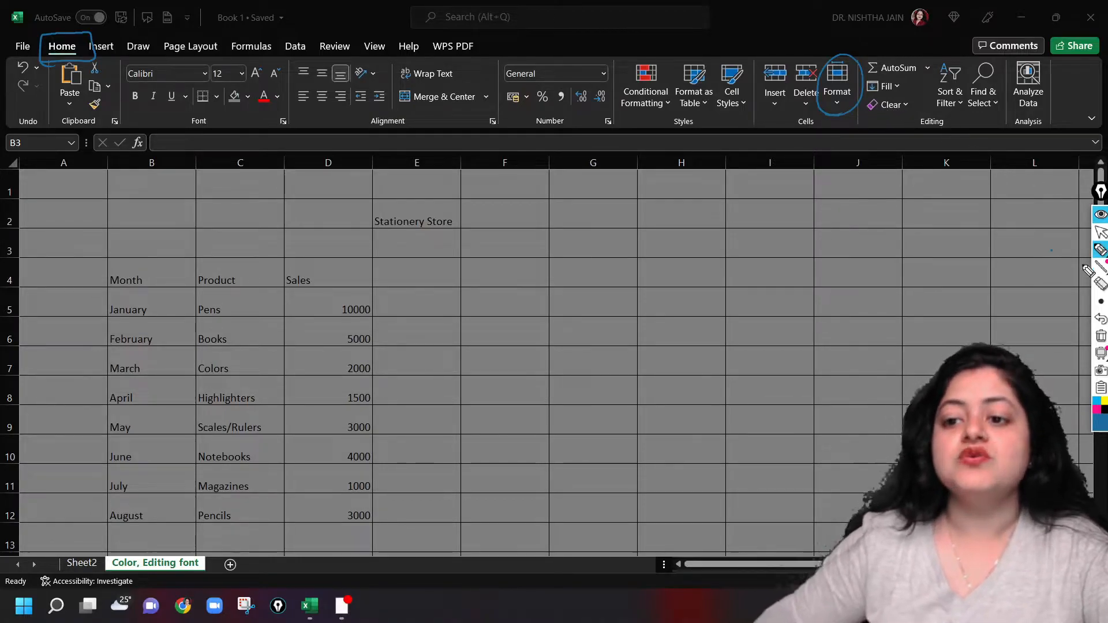
pyautogui.click(1100, 336)
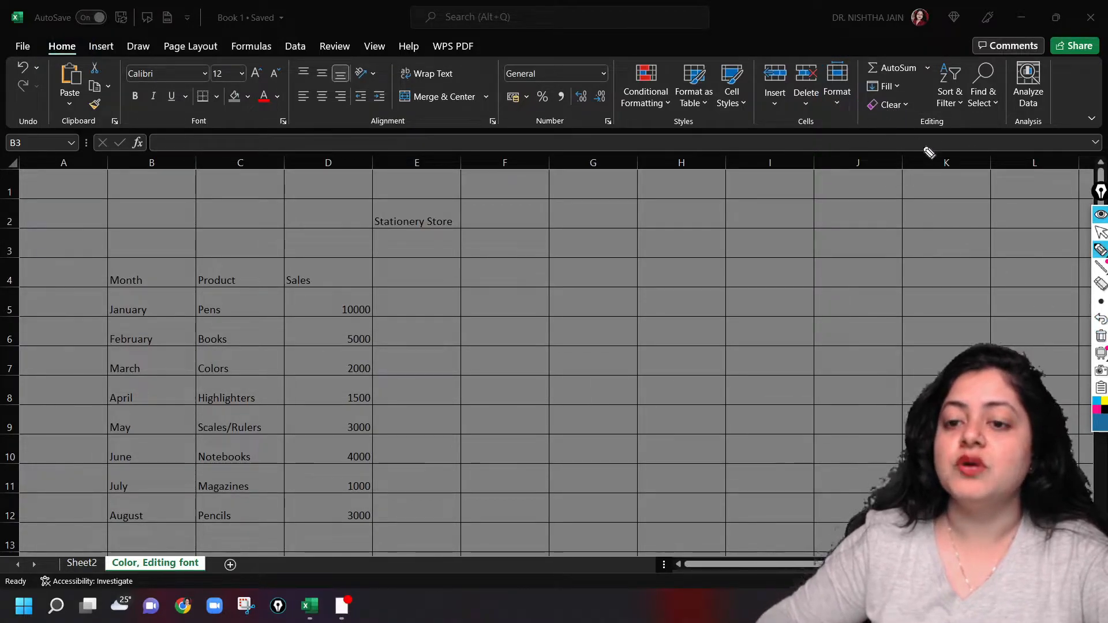
pyautogui.click(1101, 232)
# Set the height of row 3 to 40, and undo the change
pyautogui.click(838, 95)
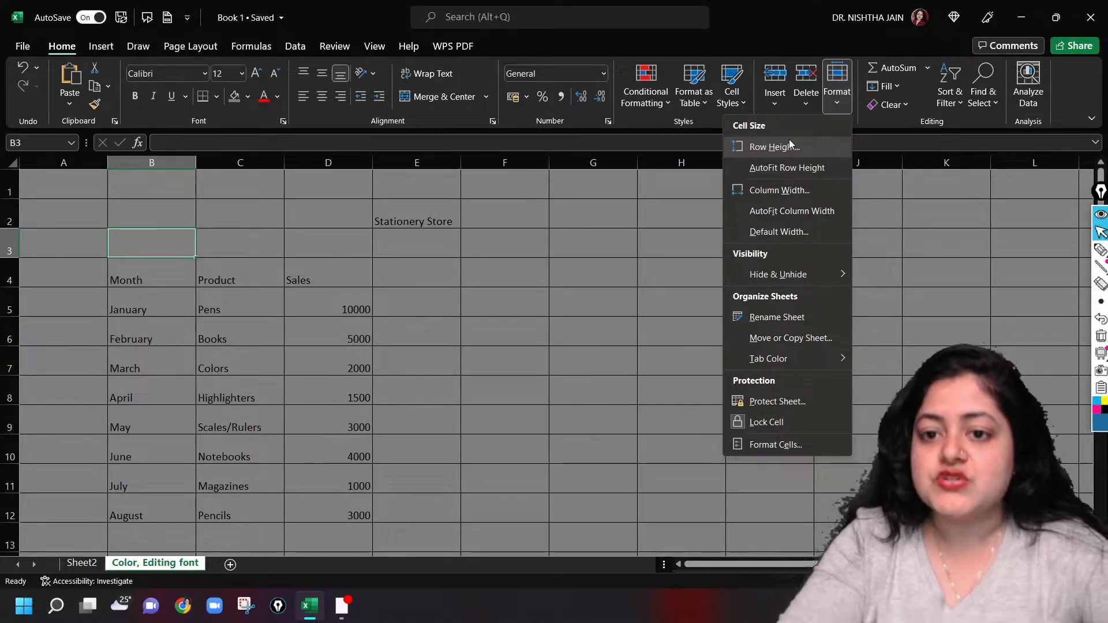
pyautogui.click(791, 149)
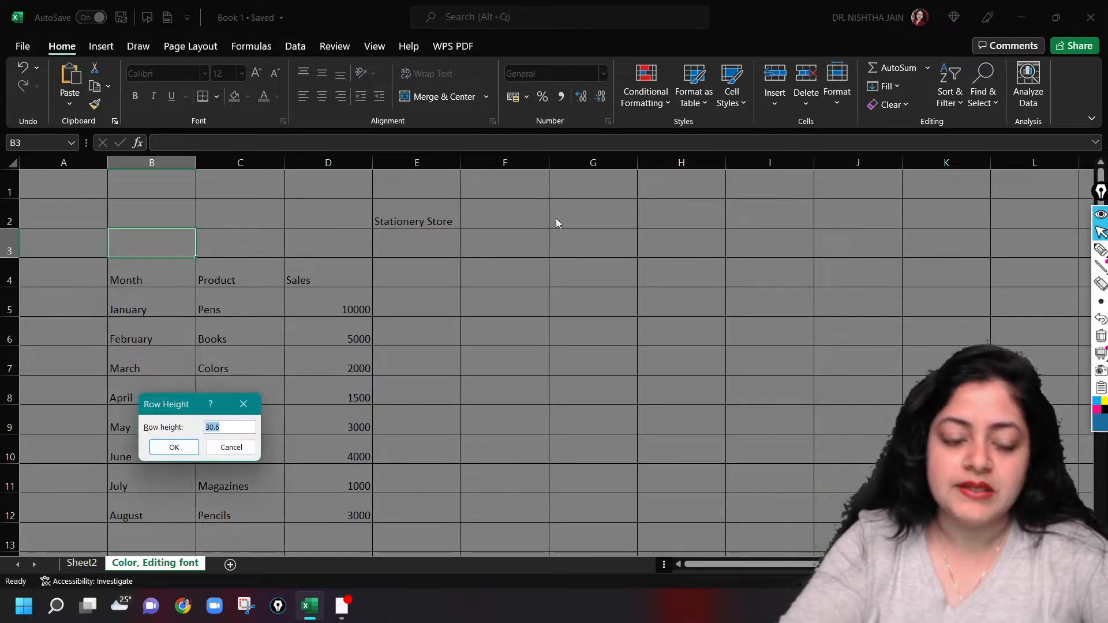
pyautogui.moveTo(170, 399); pyautogui.dragTo(622, 230)
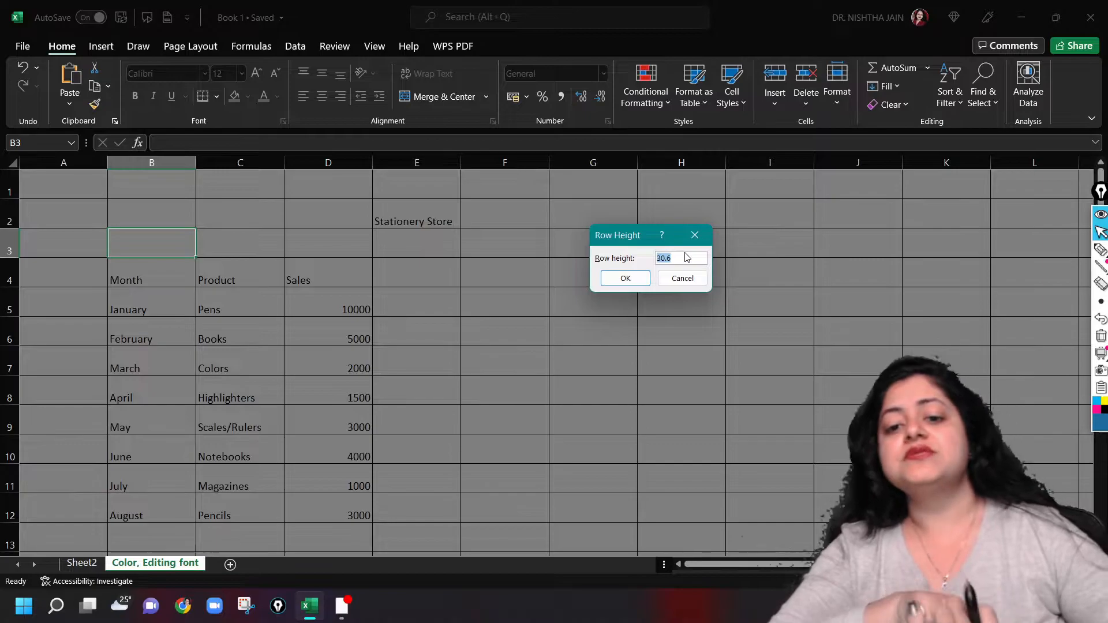
pyautogui.press('BackSpace')
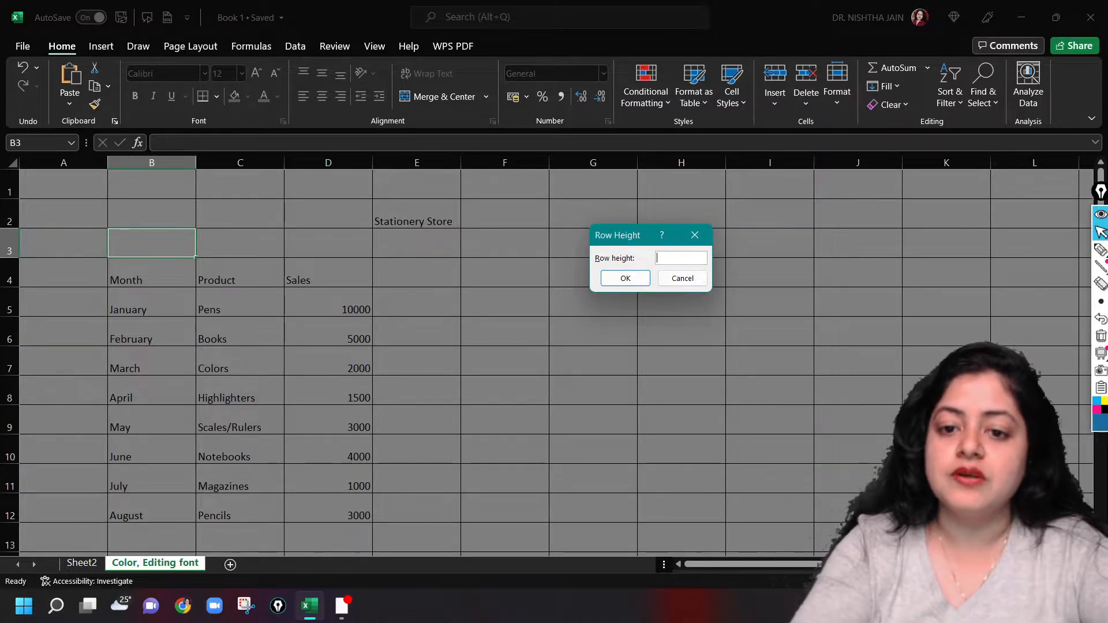
pyautogui.write('40')
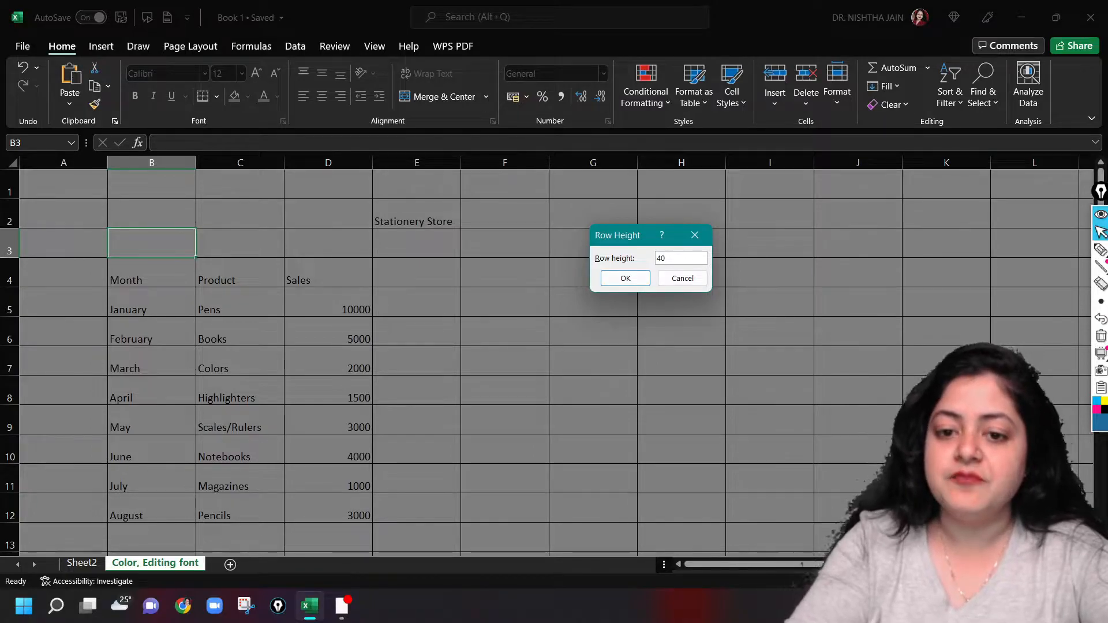
pyautogui.press('Return')
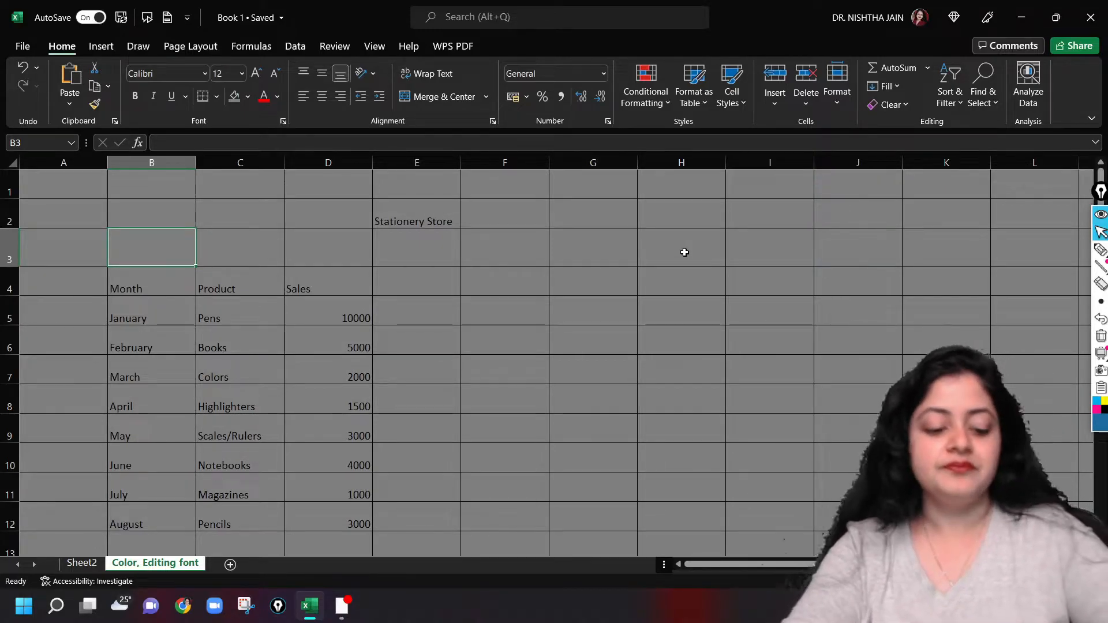
pyautogui.hotkey('ctrl', 'z')
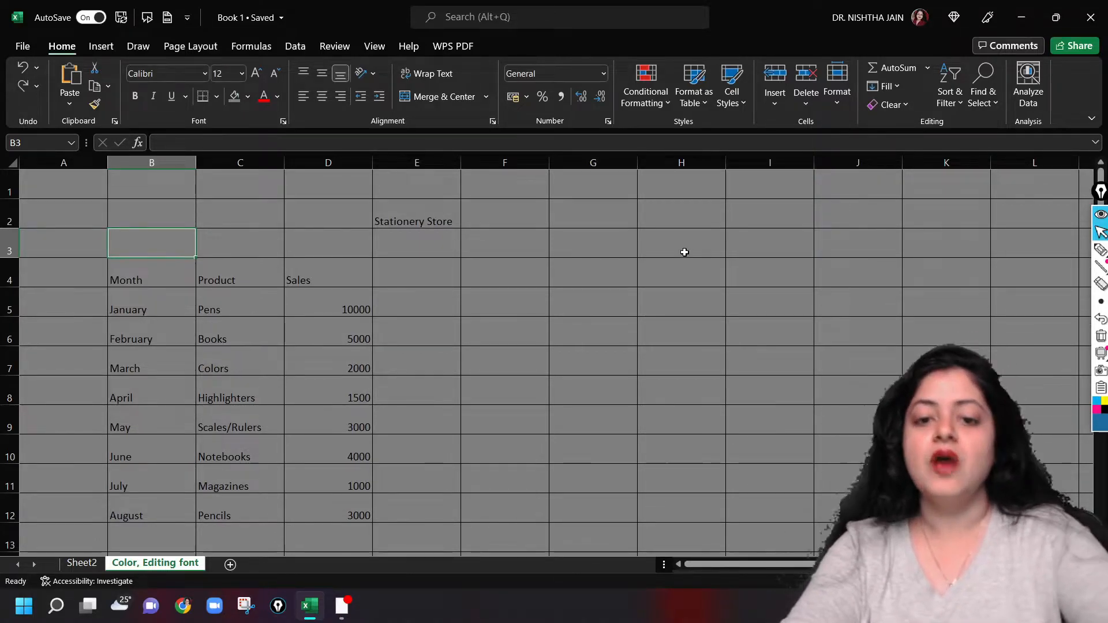
pyautogui.click(413, 620)
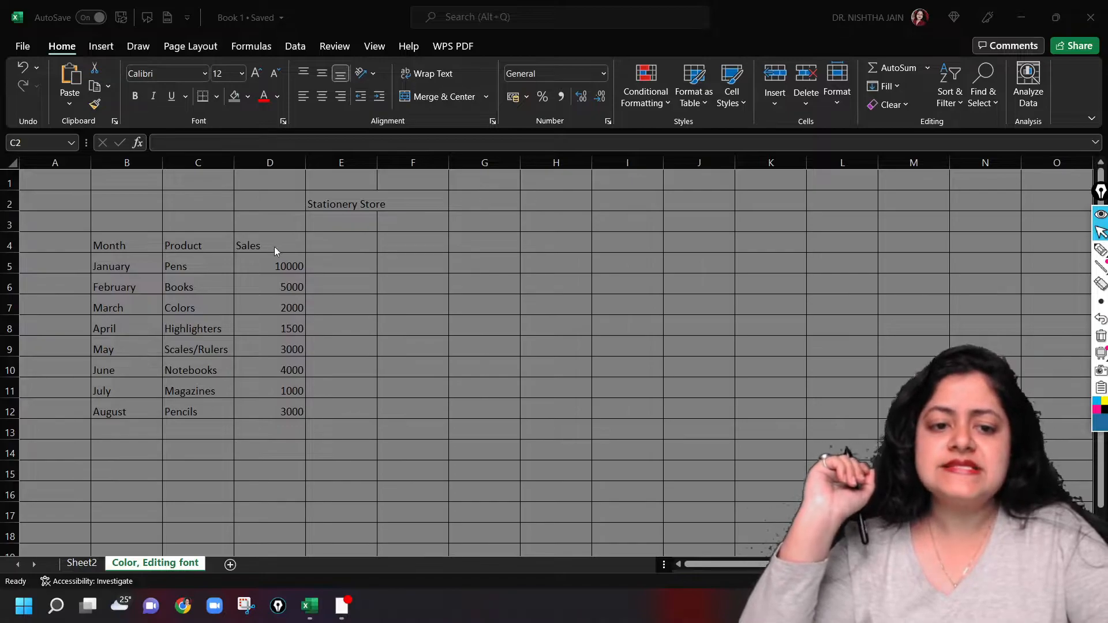
# Autofit the width of column E so the Stationery Store title fits inside its cell
pyautogui.click(336, 199)
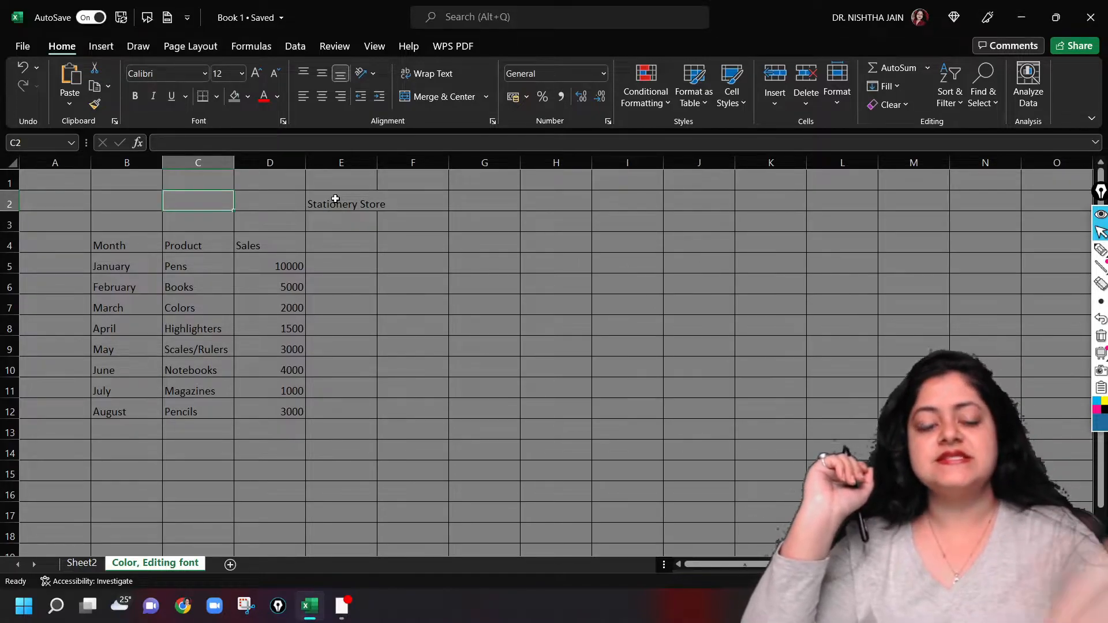
pyautogui.click(336, 199)
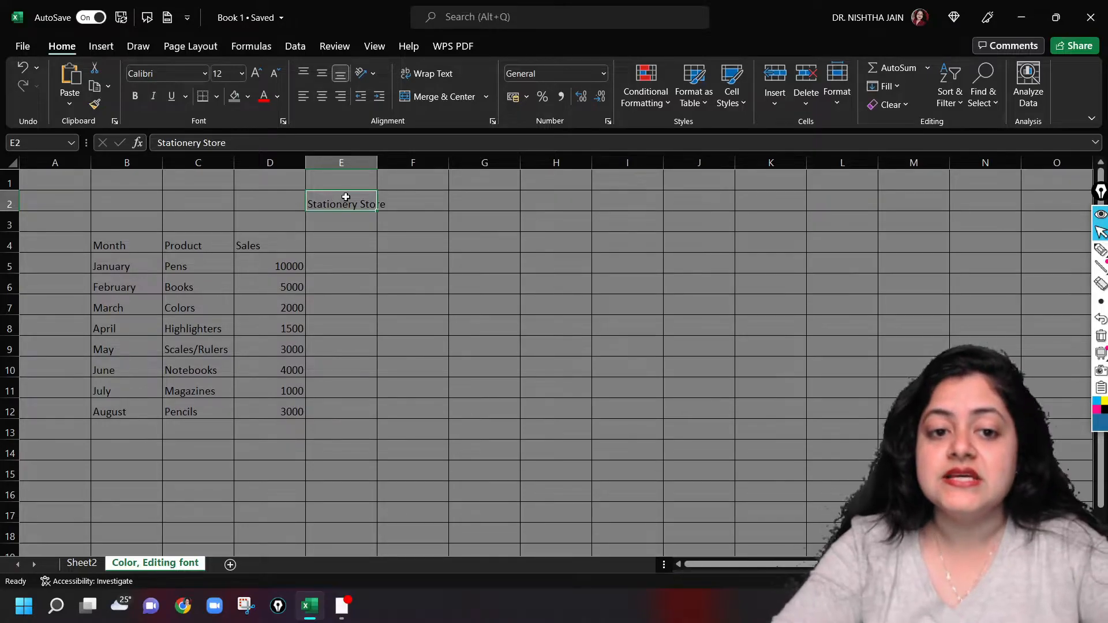
pyautogui.click(360, 163)
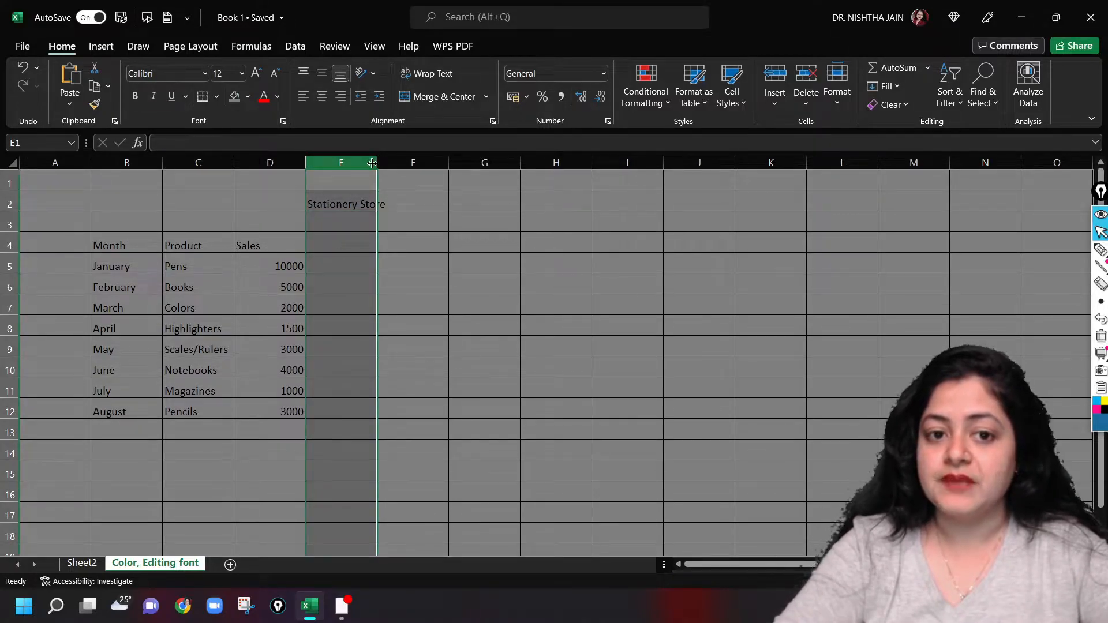
pyautogui.doubleClick(380, 162)
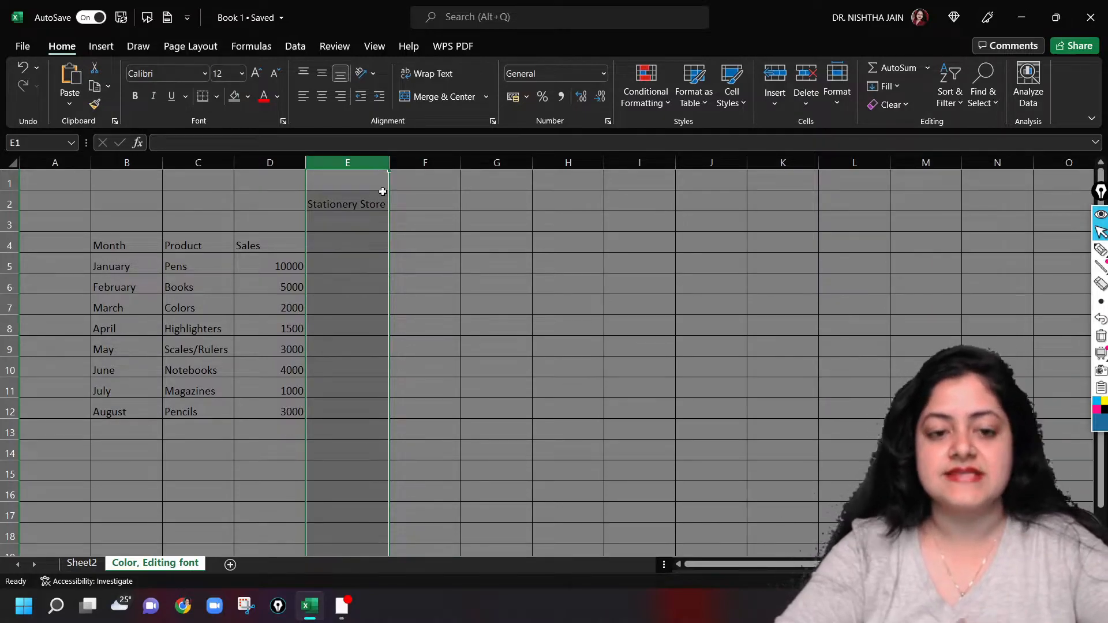
pyautogui.click(403, 218)
# Fill the Stationery Store title cell E2 with a light gold theme colour
pyautogui.click(325, 201)
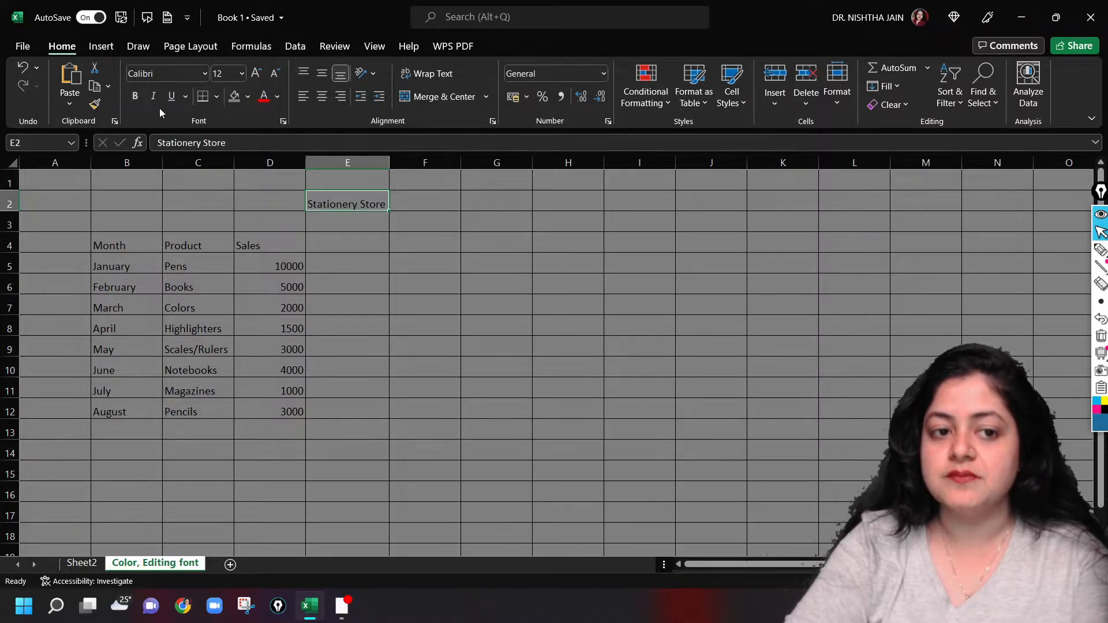
pyautogui.click(248, 97)
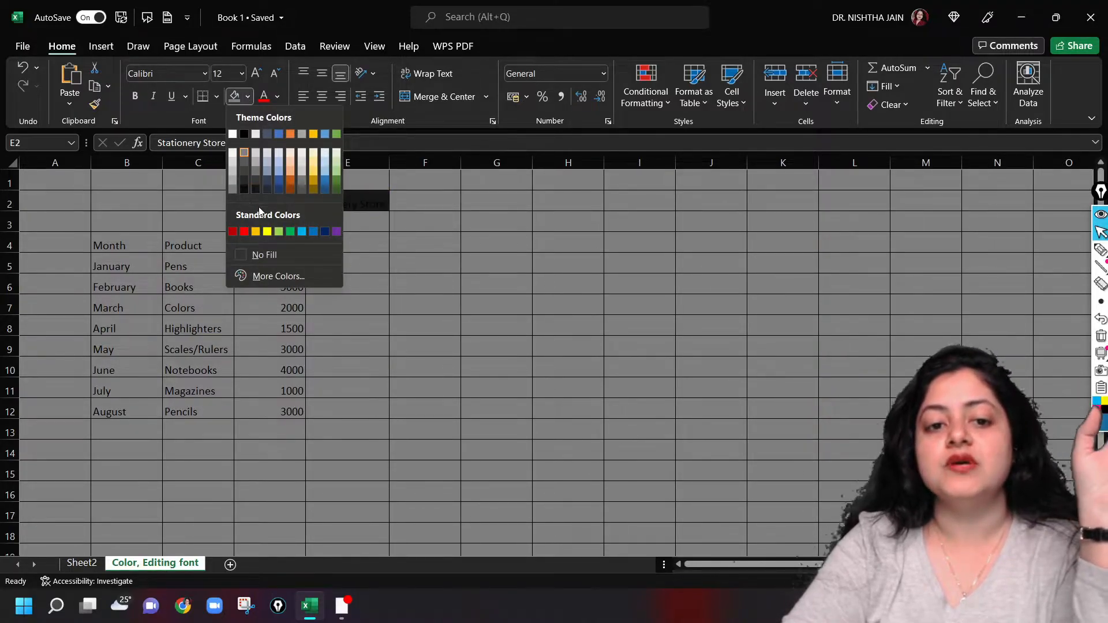
pyautogui.click(314, 174)
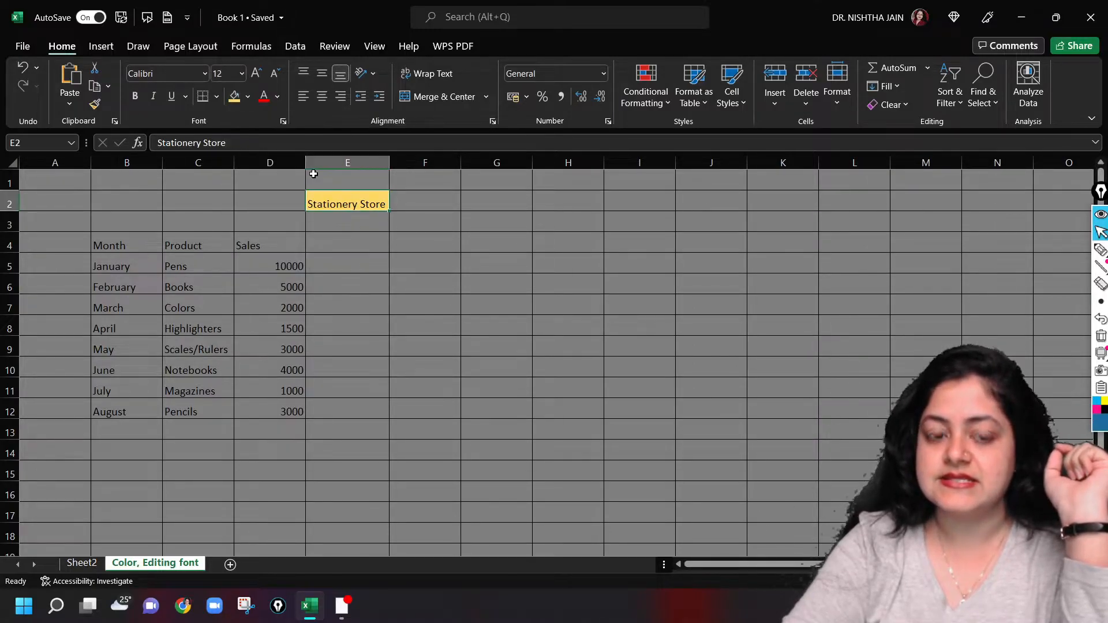
pyautogui.click(429, 317)
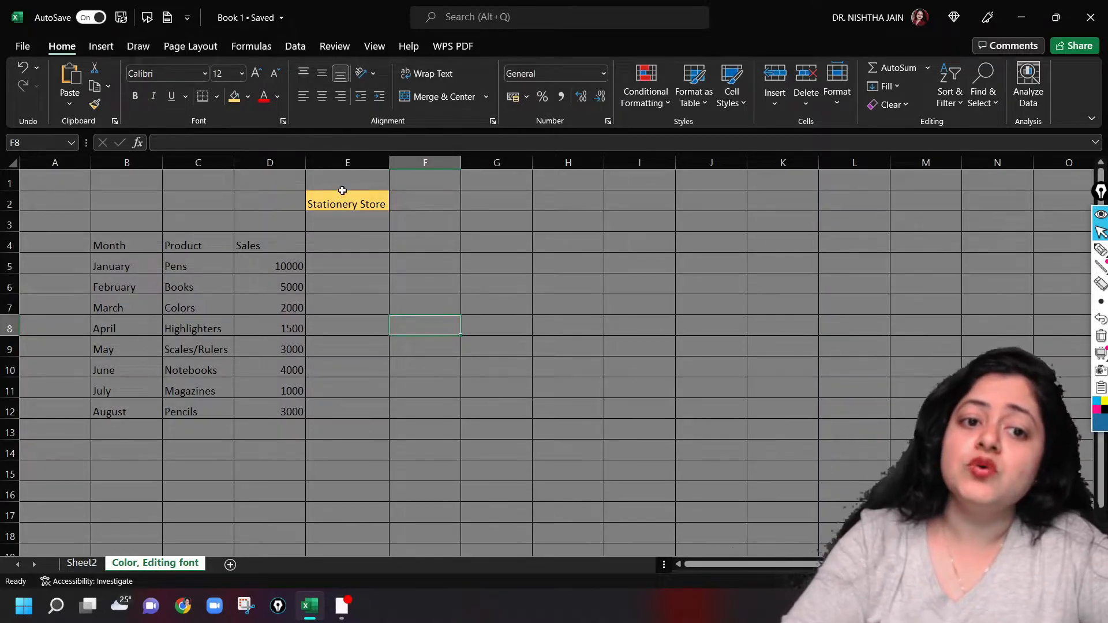
# Set the font colour of the Stationery Store title in E2 to Black, Text 1
pyautogui.click(339, 212)
pyautogui.click(339, 206)
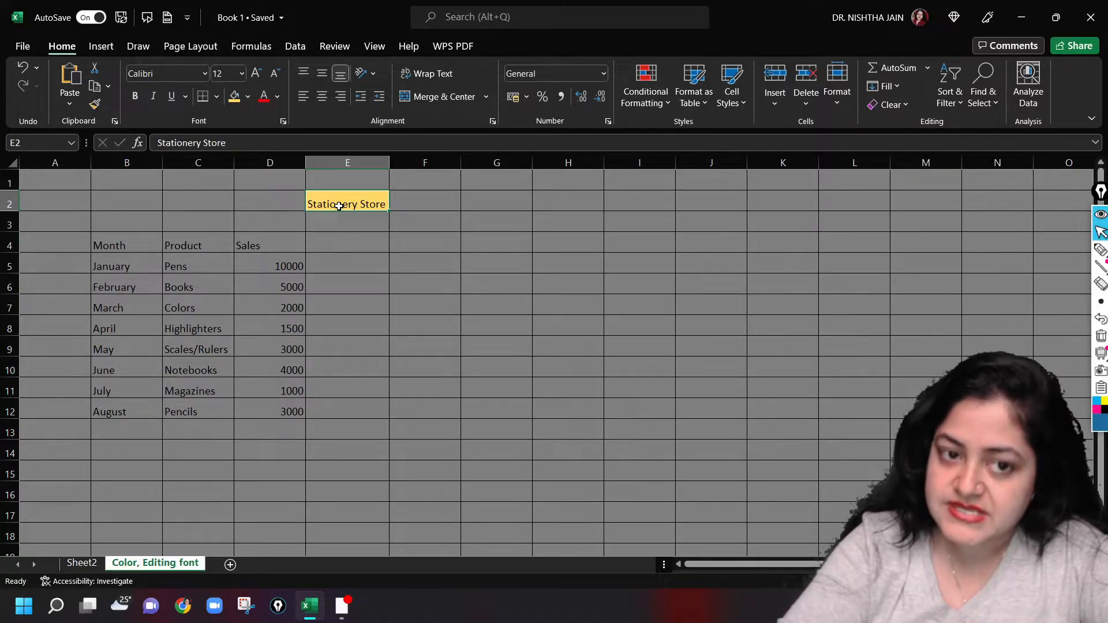
pyautogui.click(280, 101)
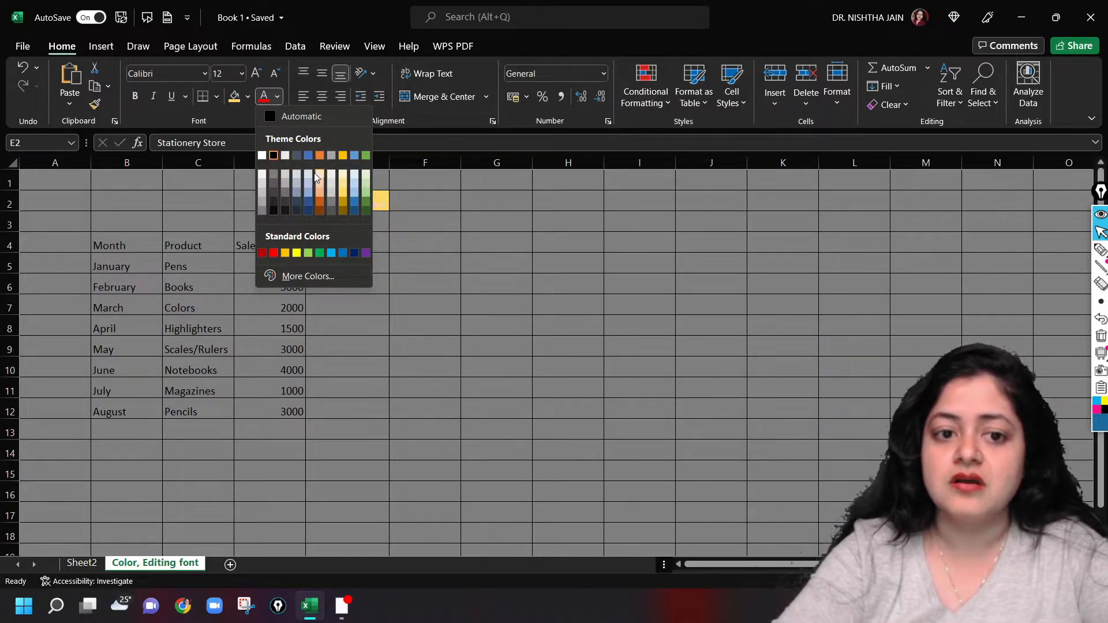
pyautogui.click(274, 156)
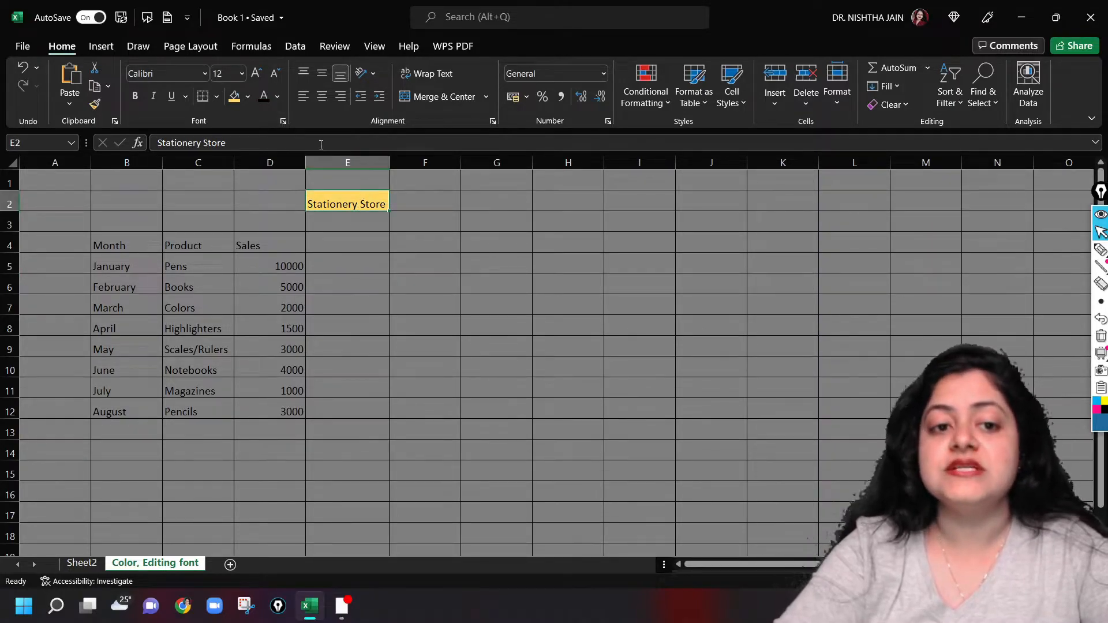
# Change the font colour of the title in E2 to a dark blue theme shade
pyautogui.click(277, 97)
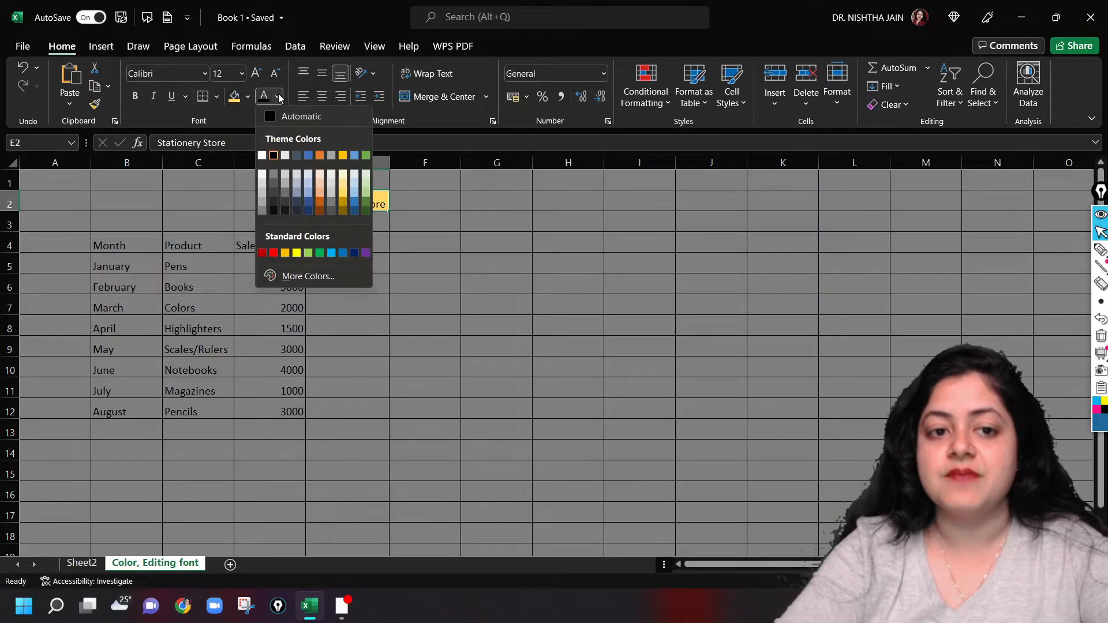
pyautogui.click(354, 211)
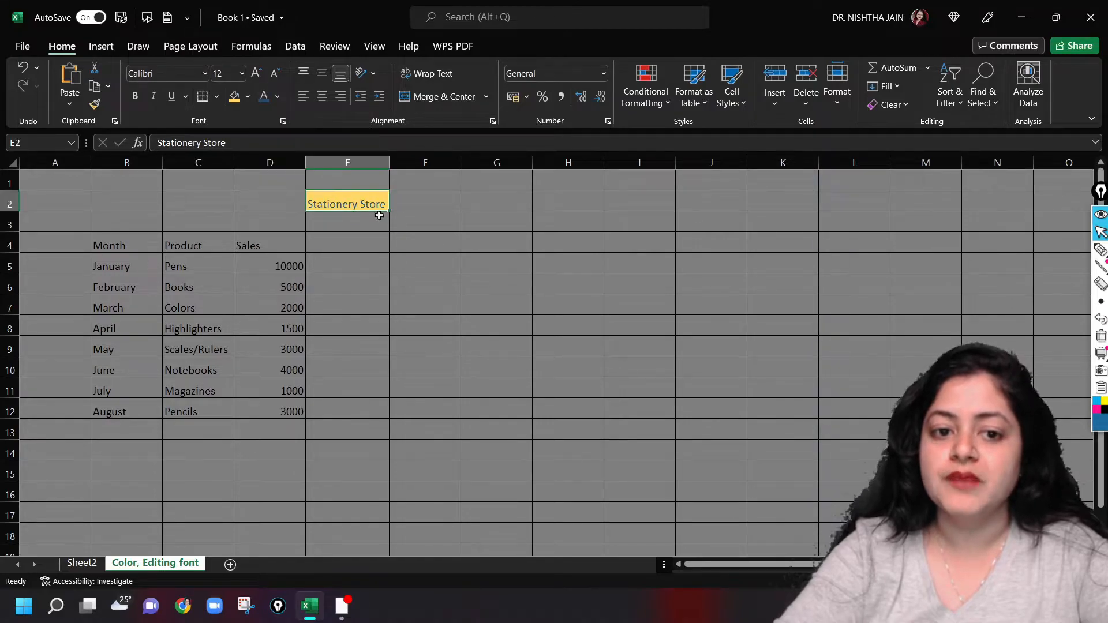
pyautogui.click(482, 237)
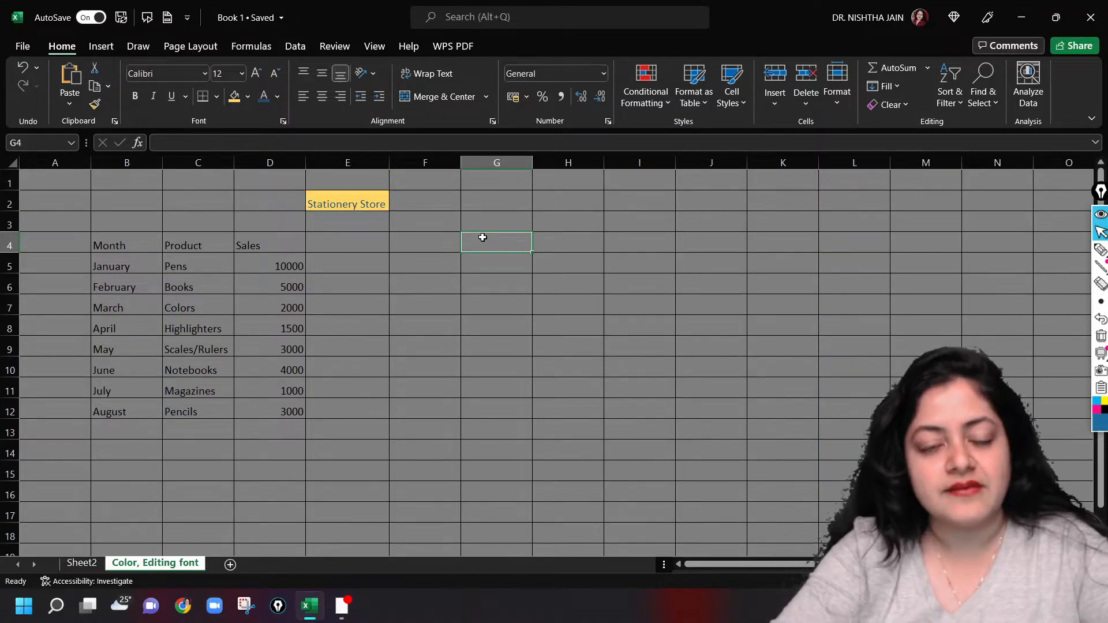
# Set the font colour of the Stationery Store title in E2 to Automatic
pyautogui.click(367, 199)
pyautogui.click(278, 97)
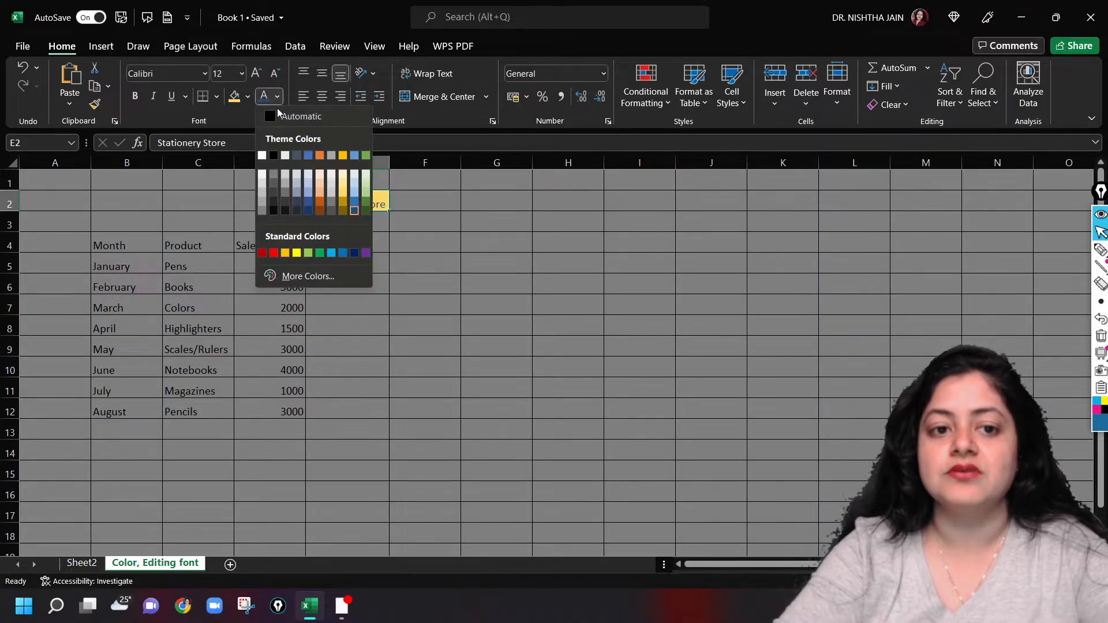
pyautogui.click(273, 123)
pyautogui.click(398, 265)
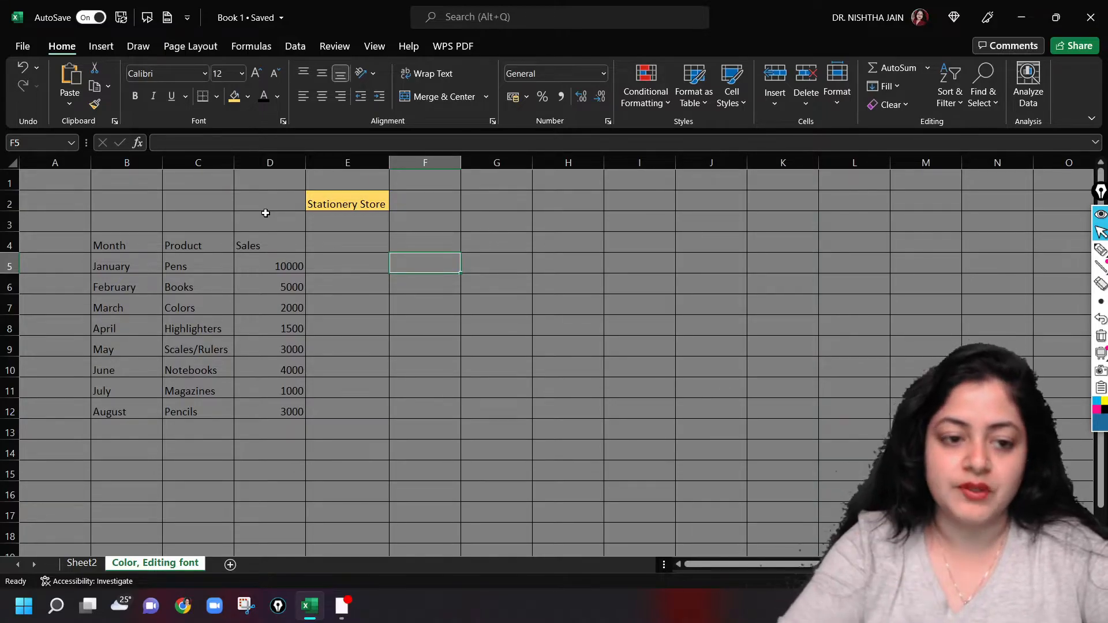
# Change the font of the whole sales table, B4:D12, to Algerian
pyautogui.click(101, 241)
pyautogui.moveTo(144, 276); pyautogui.dragTo(293, 411)
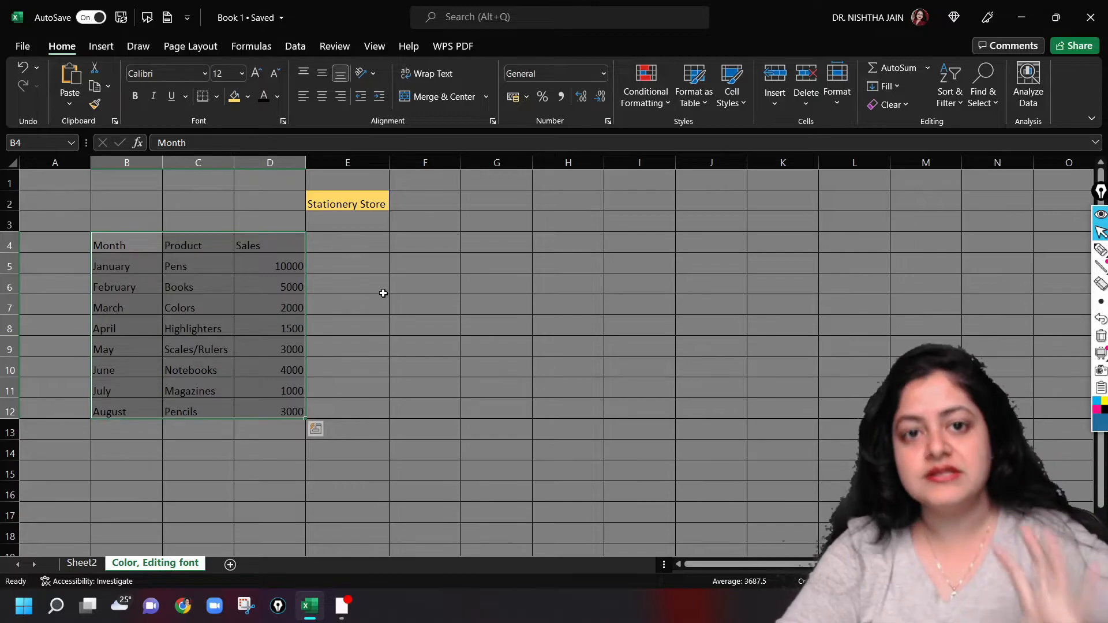
pyautogui.click(204, 73)
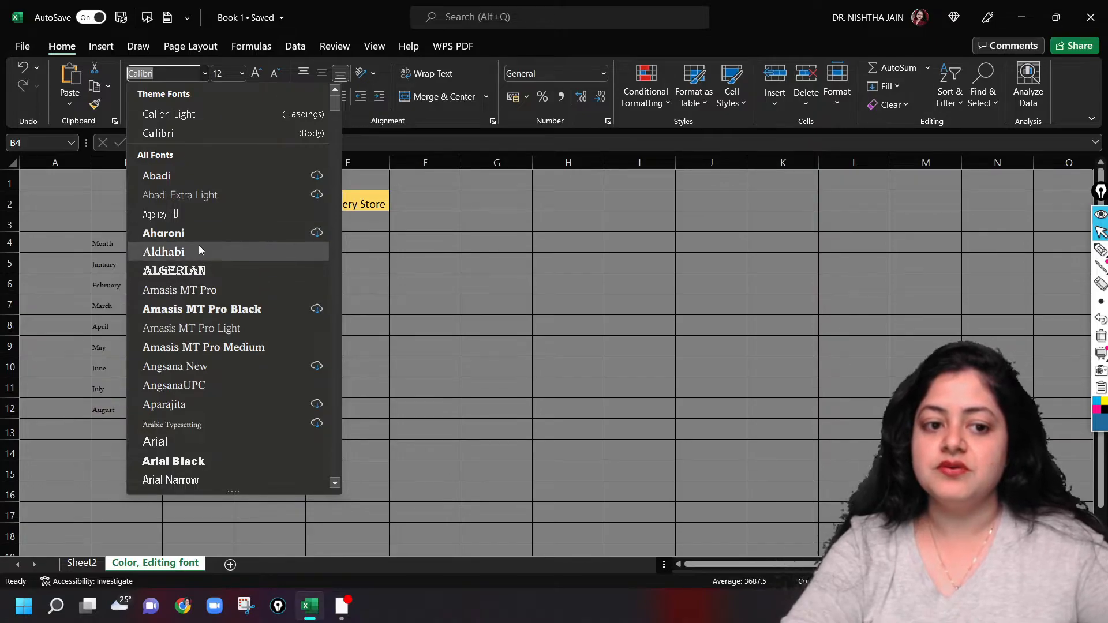
pyautogui.click(198, 270)
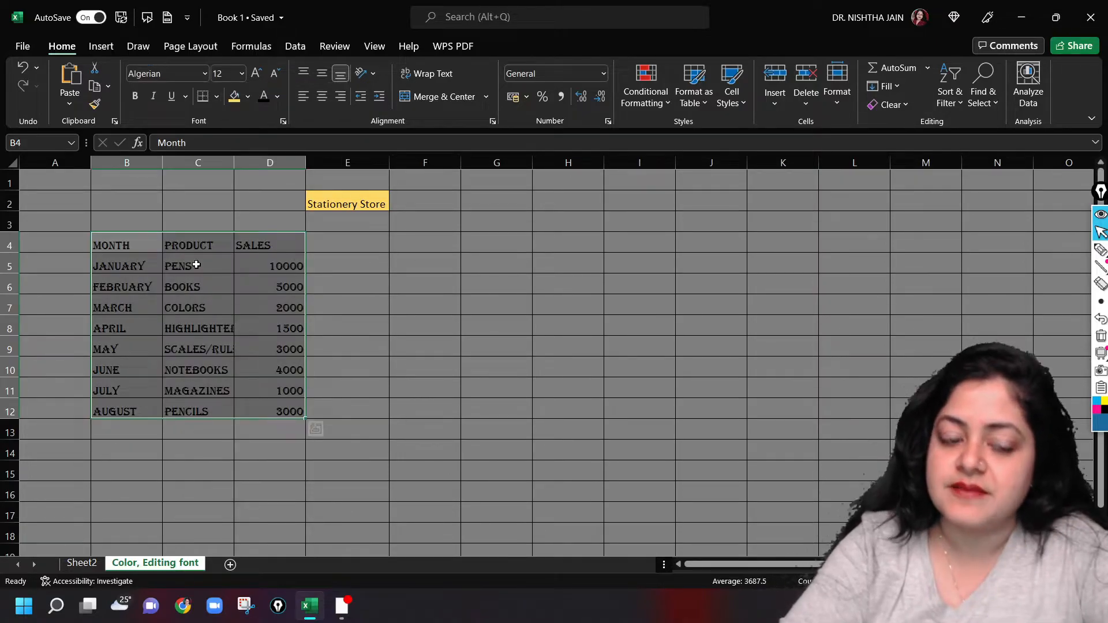
pyautogui.click(397, 359)
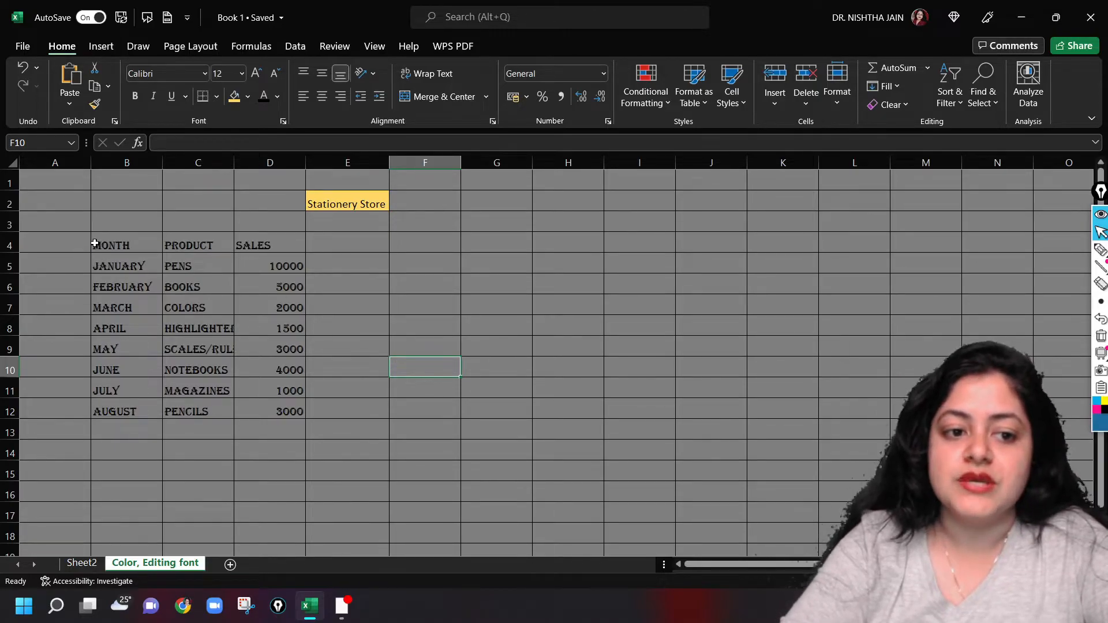
# Set the font size of the header cells B4:D4 to 16, and enlarge it further to 20
pyautogui.moveTo(95, 245); pyautogui.dragTo(299, 248)
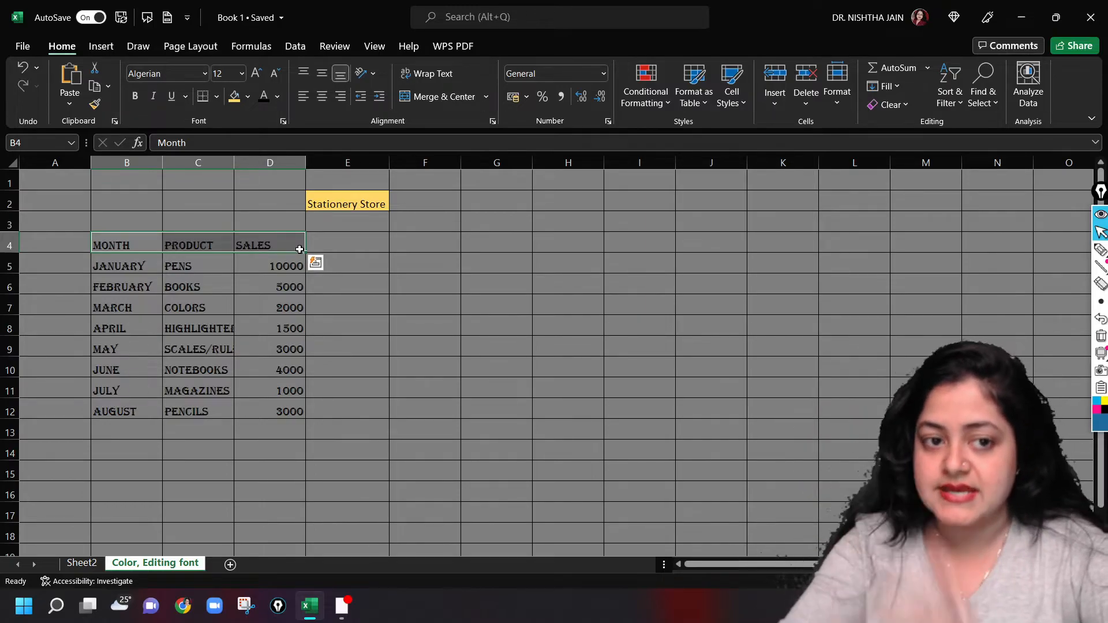
pyautogui.click(226, 74)
pyautogui.click(225, 74)
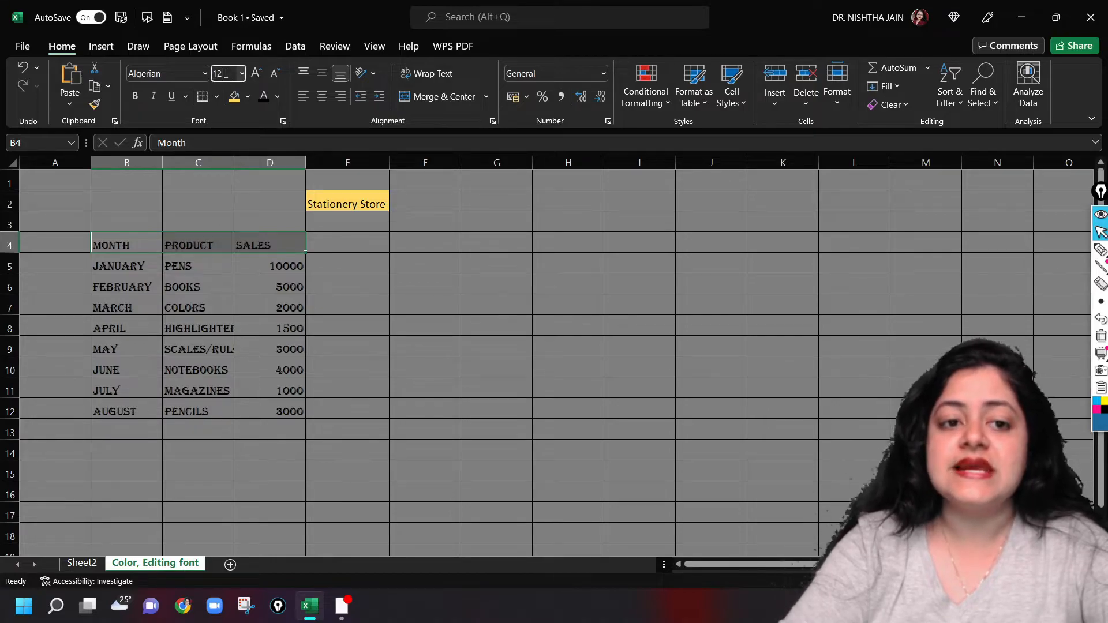
pyautogui.press('BackSpace')
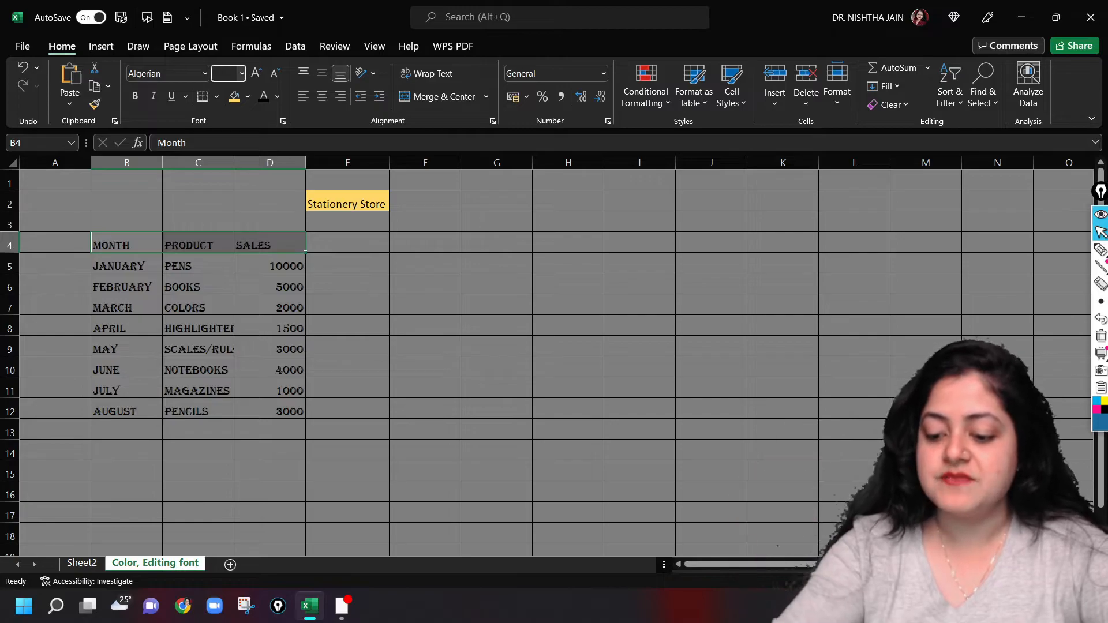
pyautogui.write('16')
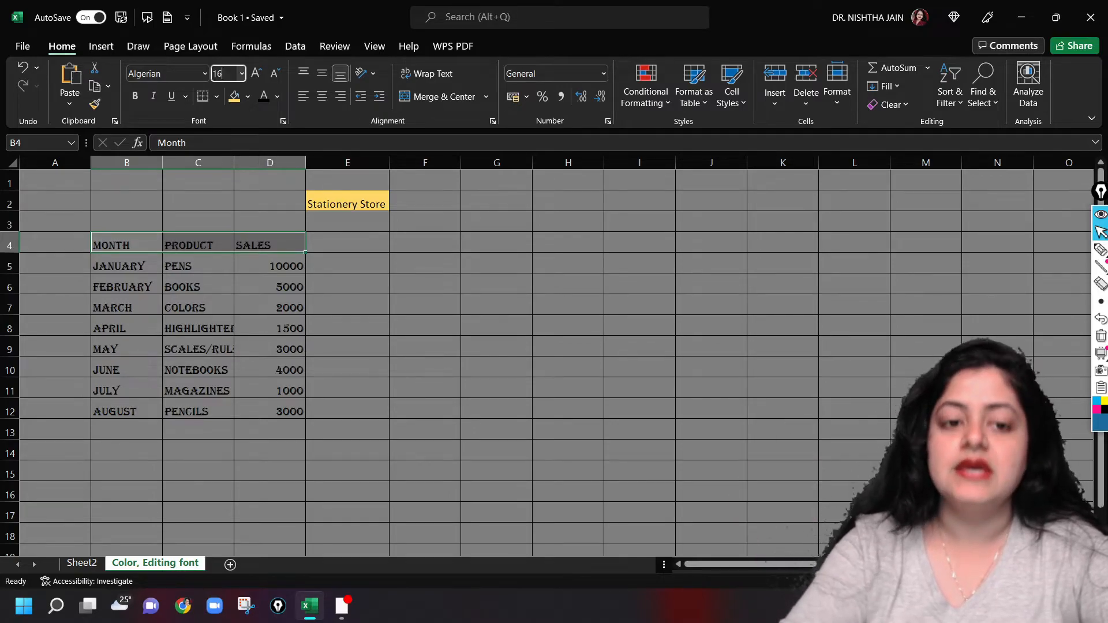
pyautogui.press('Return')
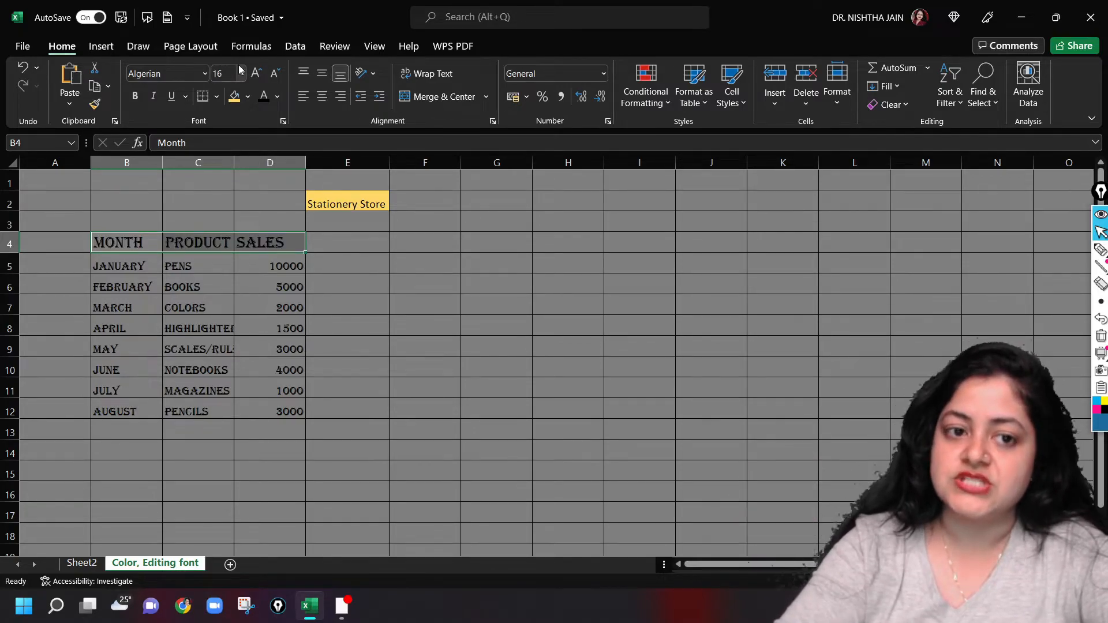
pyautogui.click(242, 74)
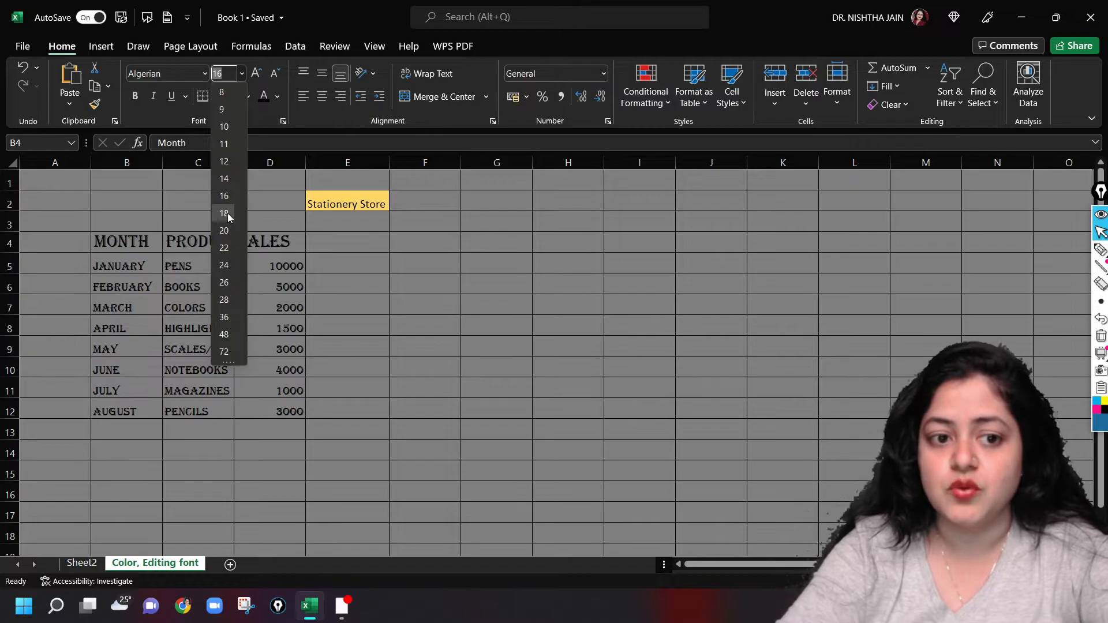
pyautogui.click(234, 230)
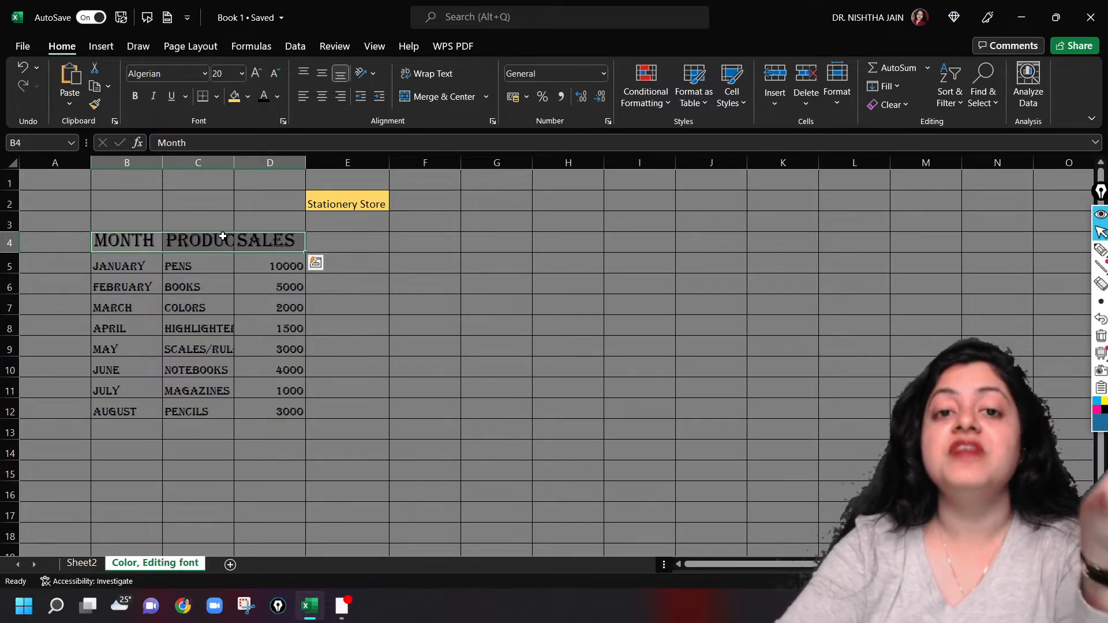
# Autofit the width of column C to the enlarged Product heading and the product names
pyautogui.click(227, 163)
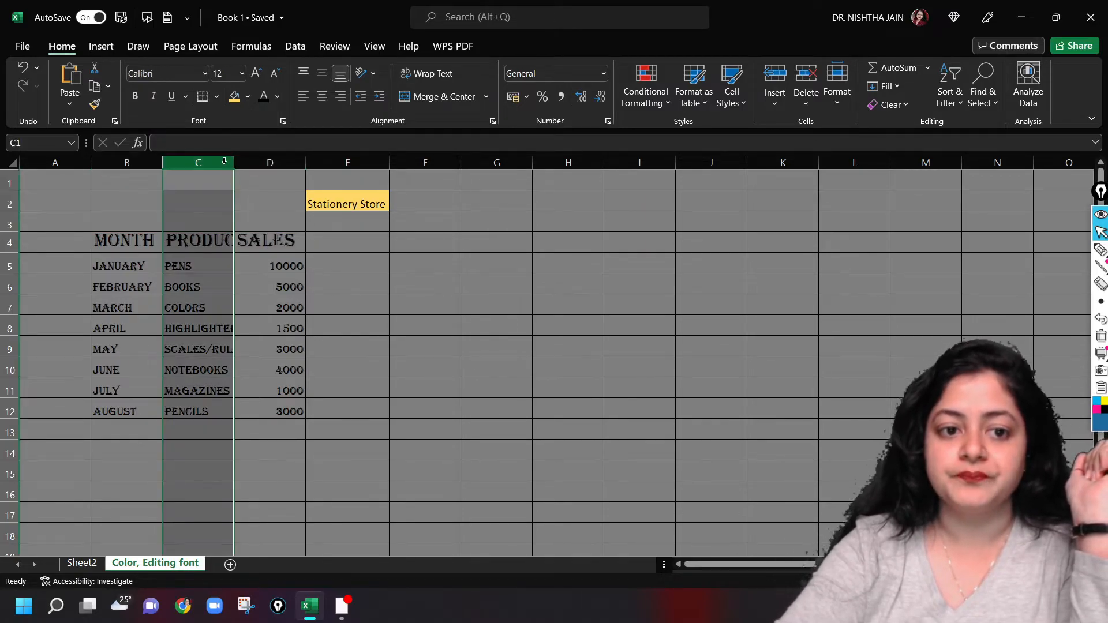
pyautogui.doubleClick(233, 162)
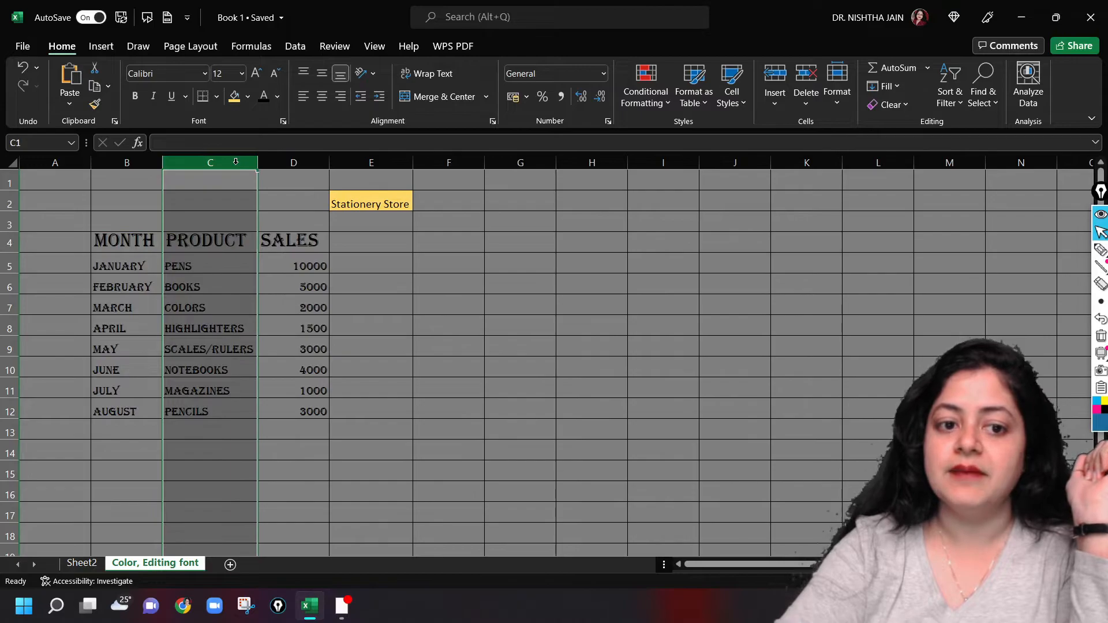
pyautogui.click(492, 301)
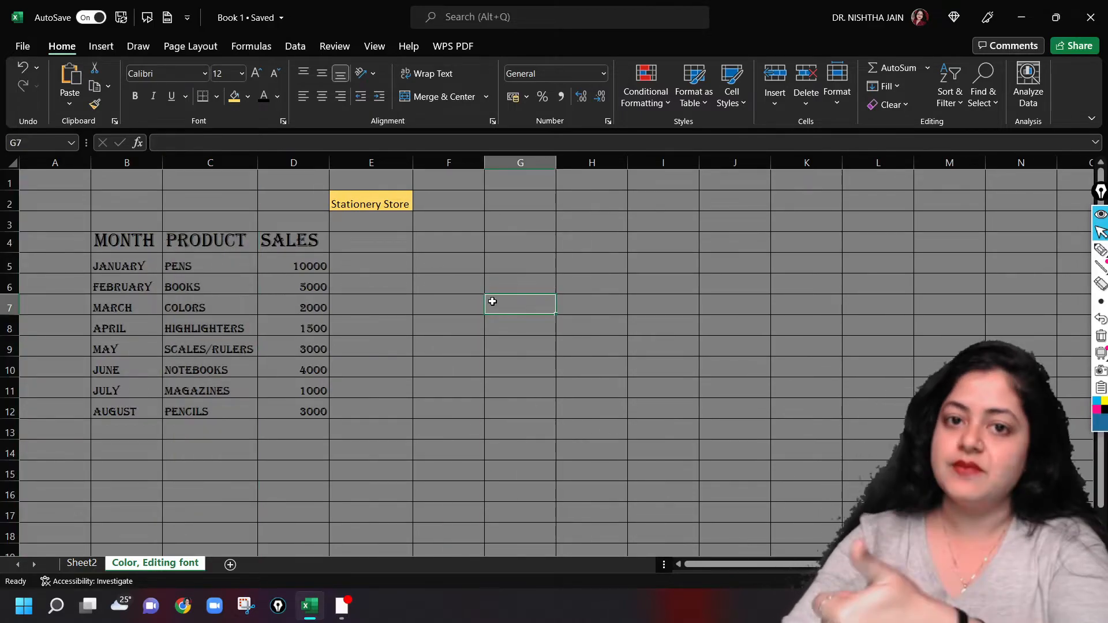
# Format the header cells B4:D4 with the same gold fill as the title and bold italic text
pyautogui.click(387, 611)
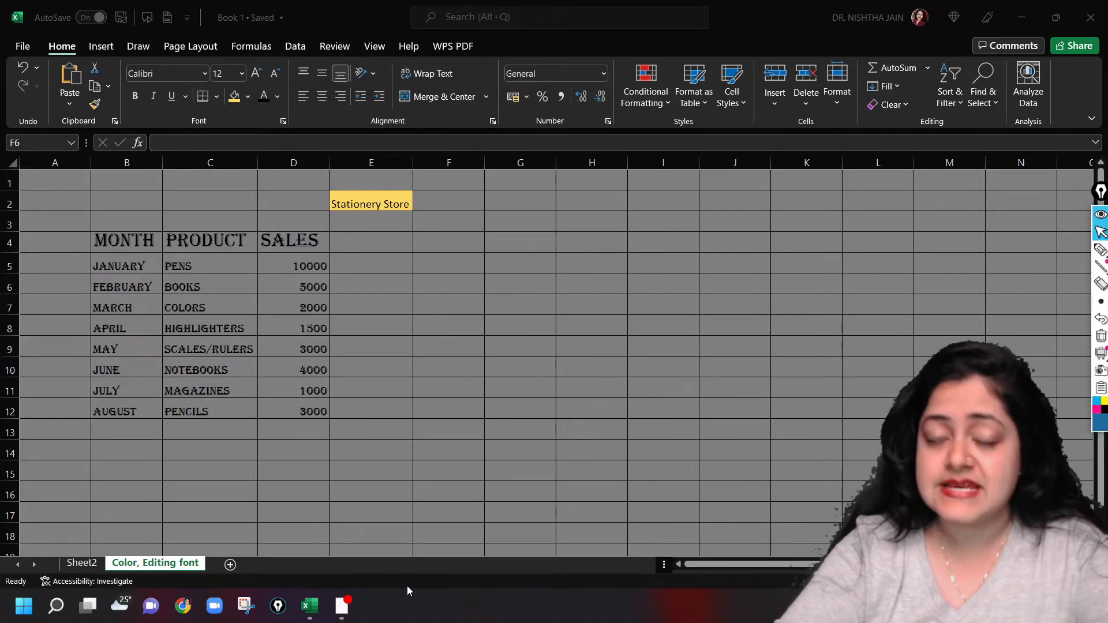
pyautogui.click(101, 240)
pyautogui.moveTo(101, 240); pyautogui.dragTo(315, 246)
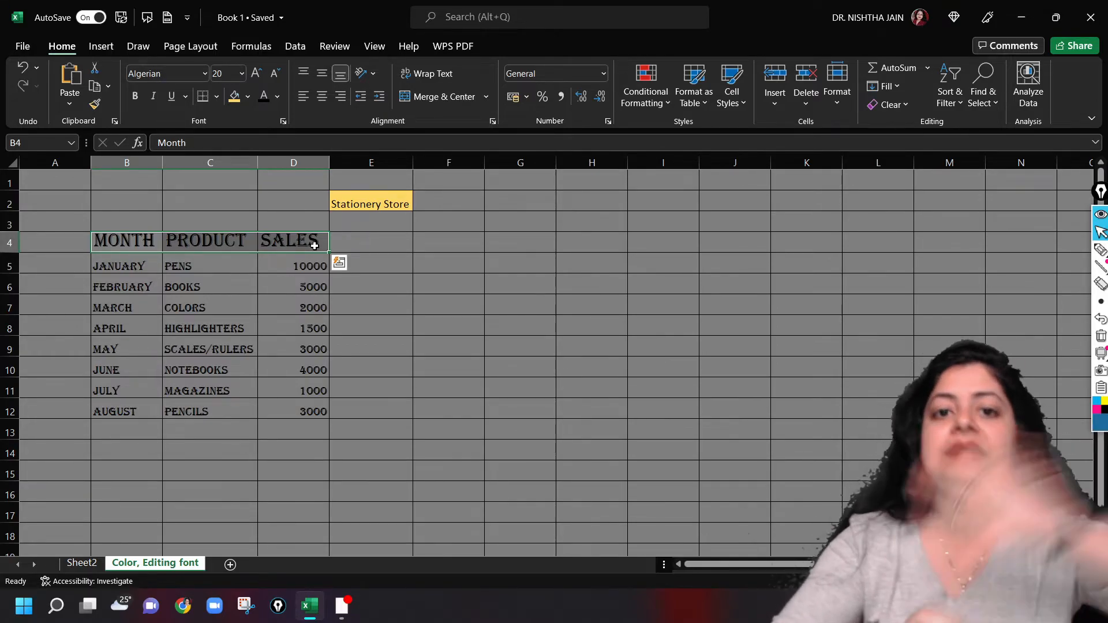
pyautogui.click(234, 97)
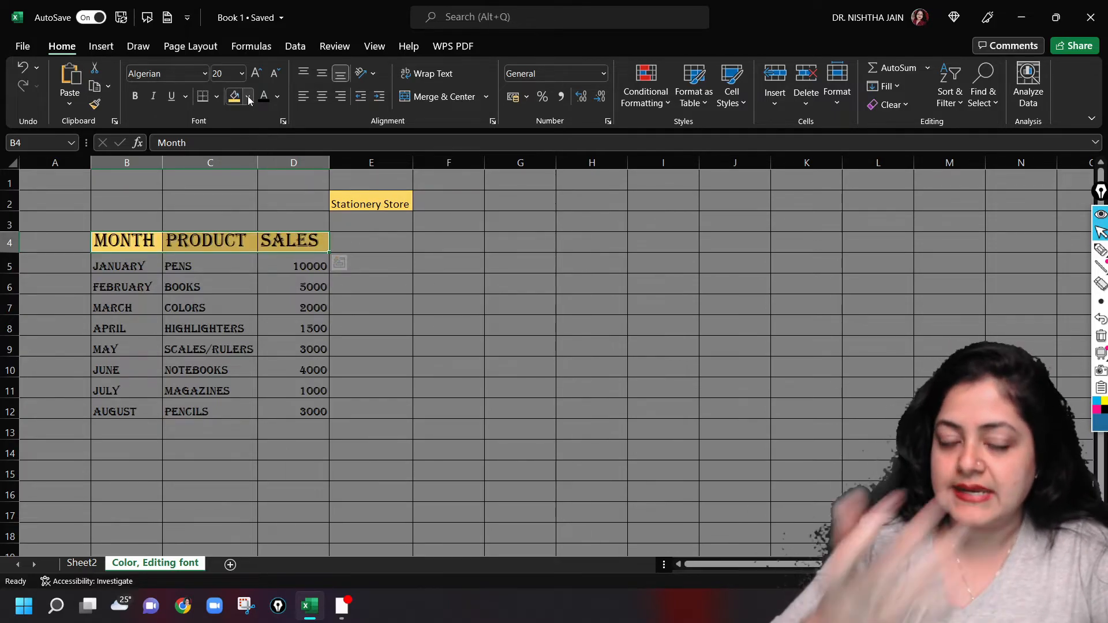
pyautogui.click(132, 104)
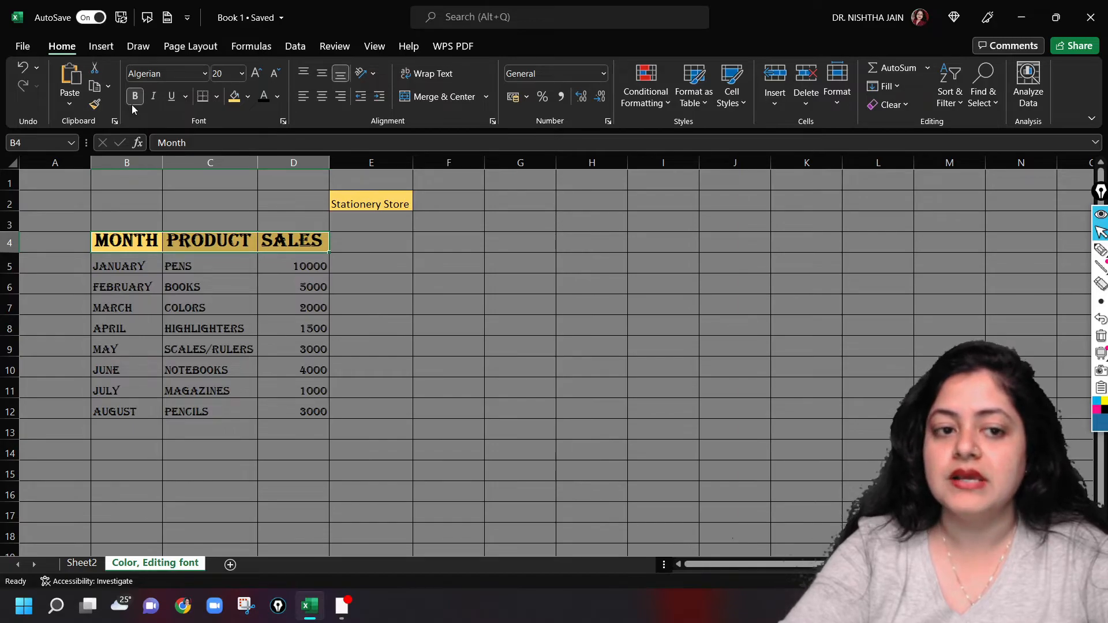
pyautogui.click(157, 97)
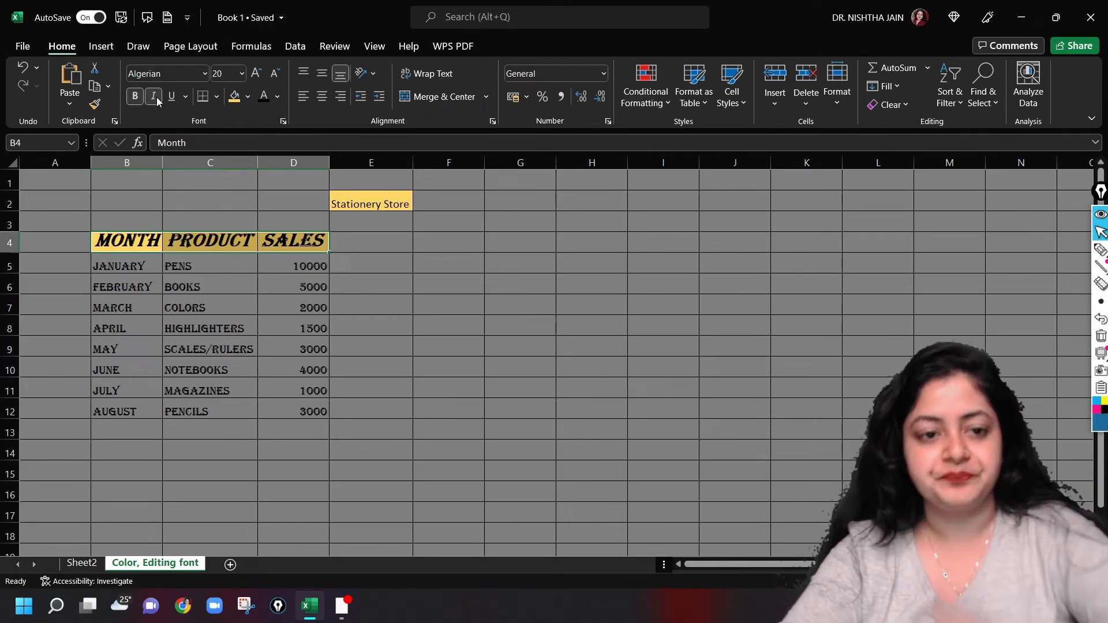
# Underline the text of the header cells B4:D4
pyautogui.click(172, 98)
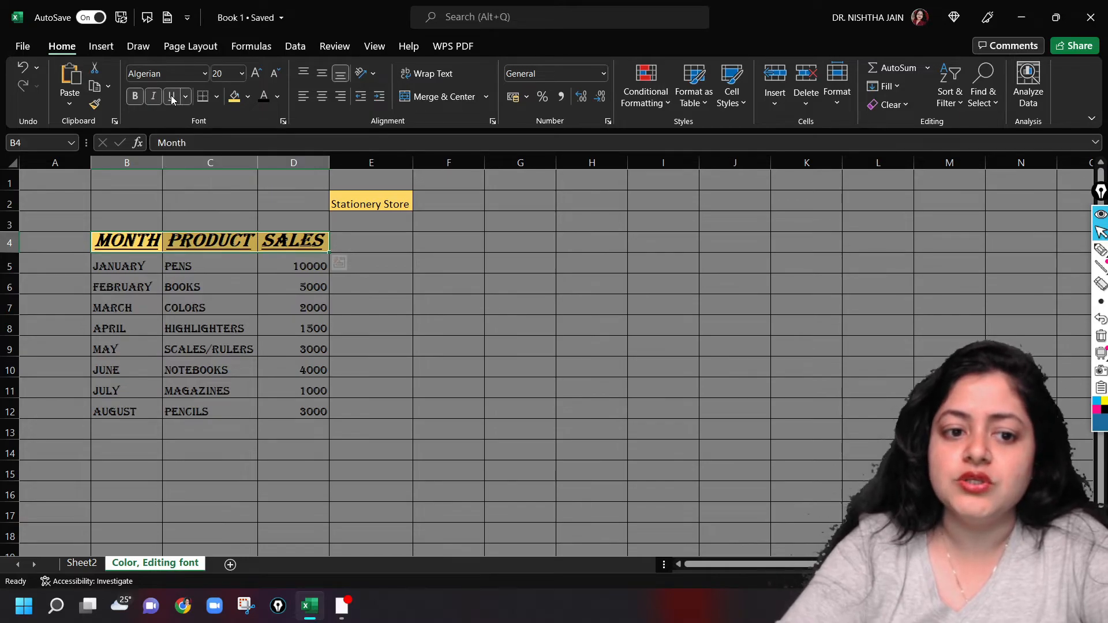
pyautogui.click(369, 346)
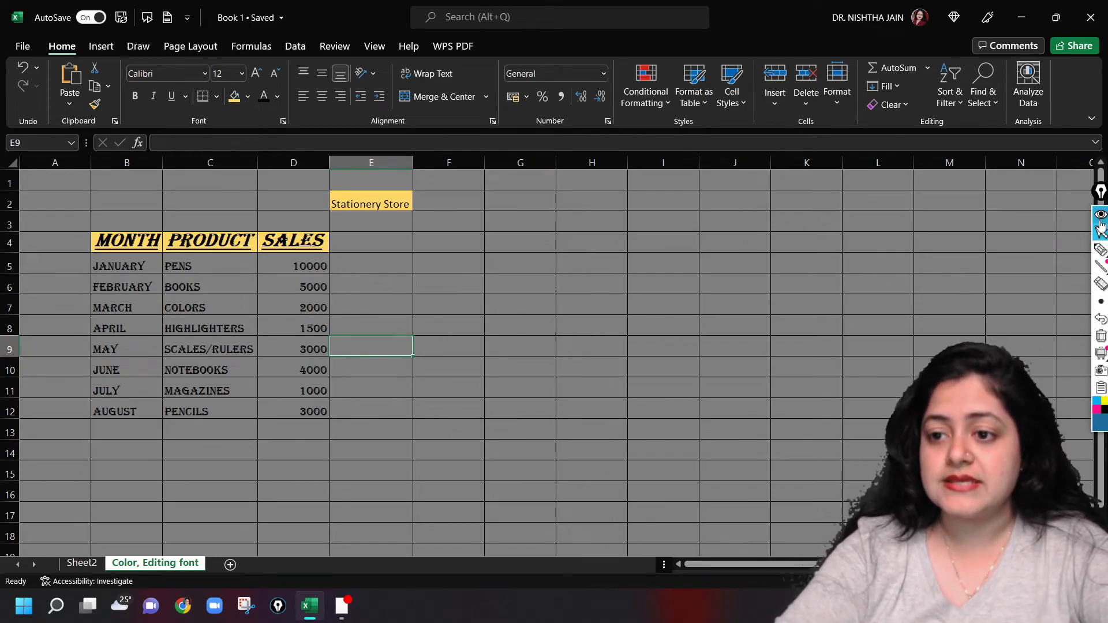
# Handwrite the screen notes "Ctrl + B → Bold", "Ctrl + I → Italicize" and "Ctrl + U → Underlining" in blue beside the sales table
pyautogui.click(1101, 229)
pyautogui.moveTo(1096, 265)
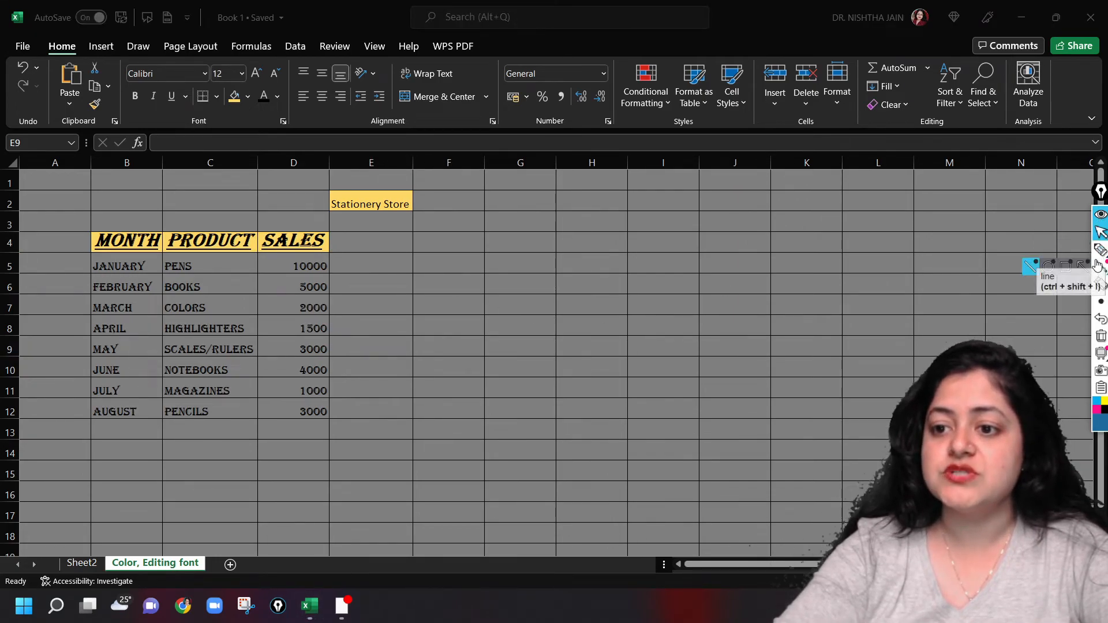
pyautogui.click(1099, 251)
pyautogui.click(1048, 251)
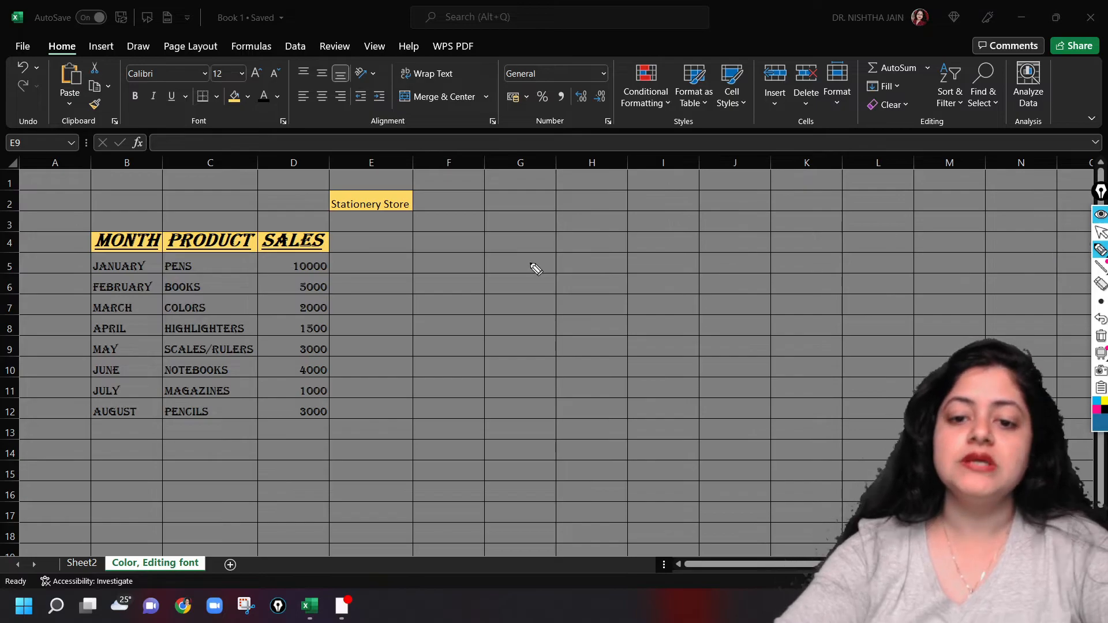
pyautogui.moveTo(483, 254)
pyautogui.mouseDown()
pyautogui.moveTo(497, 275)
pyautogui.moveTo(528, 278)
pyautogui.moveTo(554, 247)
pyautogui.moveTo(591, 238)
pyautogui.moveTo(623, 250)
pyautogui.moveTo(674, 236)
pyautogui.moveTo(692, 248)
pyautogui.moveTo(750, 222)
pyautogui.moveTo(733, 234)
pyautogui.mouseUp()
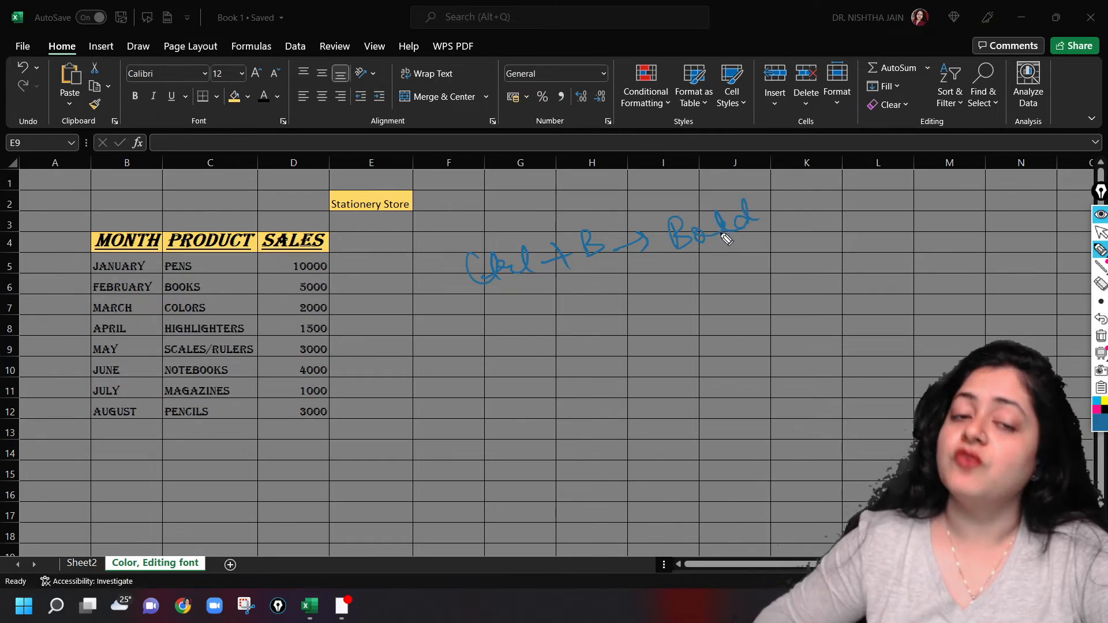
pyautogui.moveTo(508, 315)
pyautogui.mouseDown()
pyautogui.moveTo(512, 336)
pyautogui.moveTo(613, 297)
pyautogui.moveTo(697, 296)
pyautogui.moveTo(760, 263)
pyautogui.moveTo(820, 248)
pyautogui.moveTo(851, 254)
pyautogui.moveTo(853, 240)
pyautogui.mouseUp()
pyautogui.moveTo(537, 396)
pyautogui.mouseDown()
pyautogui.moveTo(583, 366)
pyautogui.moveTo(625, 371)
pyautogui.moveTo(661, 339)
pyautogui.moveTo(725, 339)
pyautogui.moveTo(804, 316)
pyautogui.moveTo(876, 277)
pyautogui.moveTo(913, 268)
pyautogui.moveTo(947, 283)
pyautogui.moveTo(923, 278)
pyautogui.mouseUp()
pyautogui.click(894, 248)
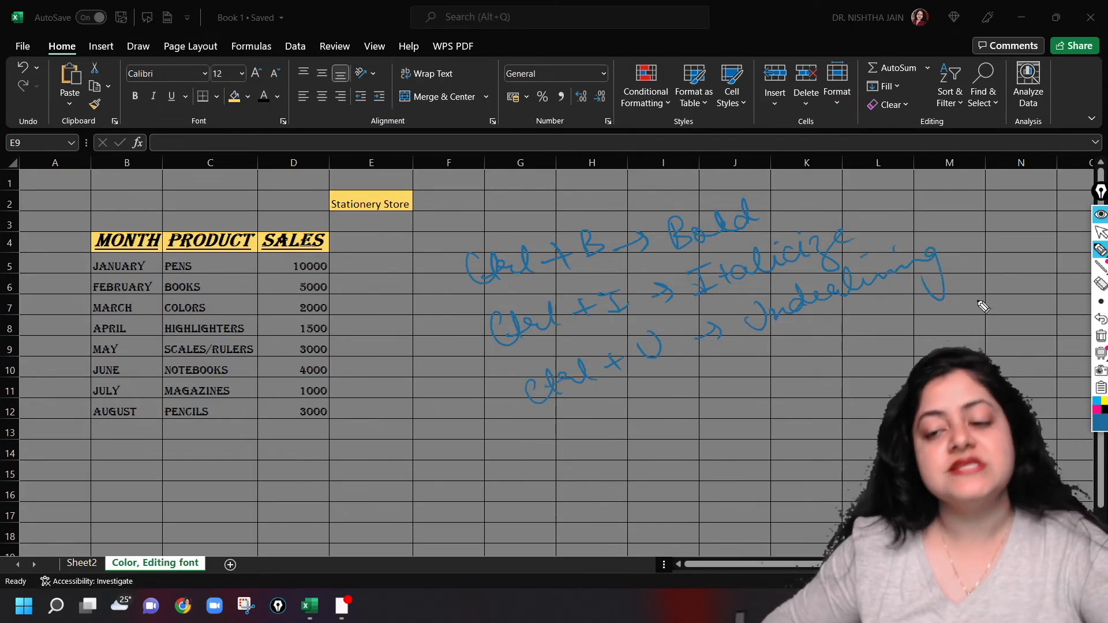
# Leave the annotation pen and clear all handwritten notes from the screen
pyautogui.click(1100, 235)
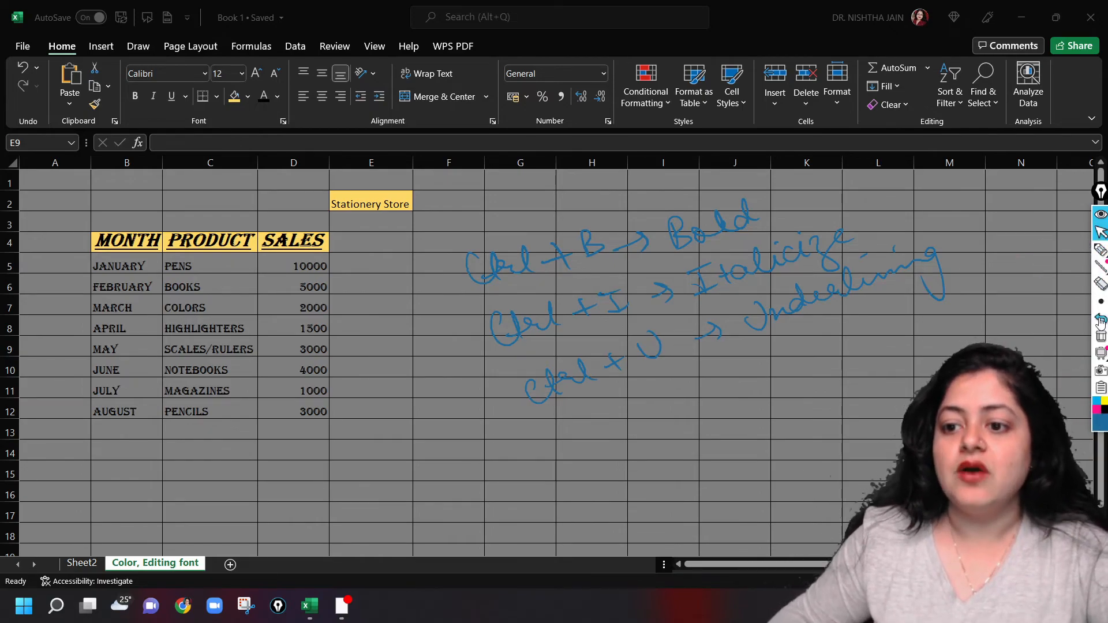
pyautogui.click(1100, 336)
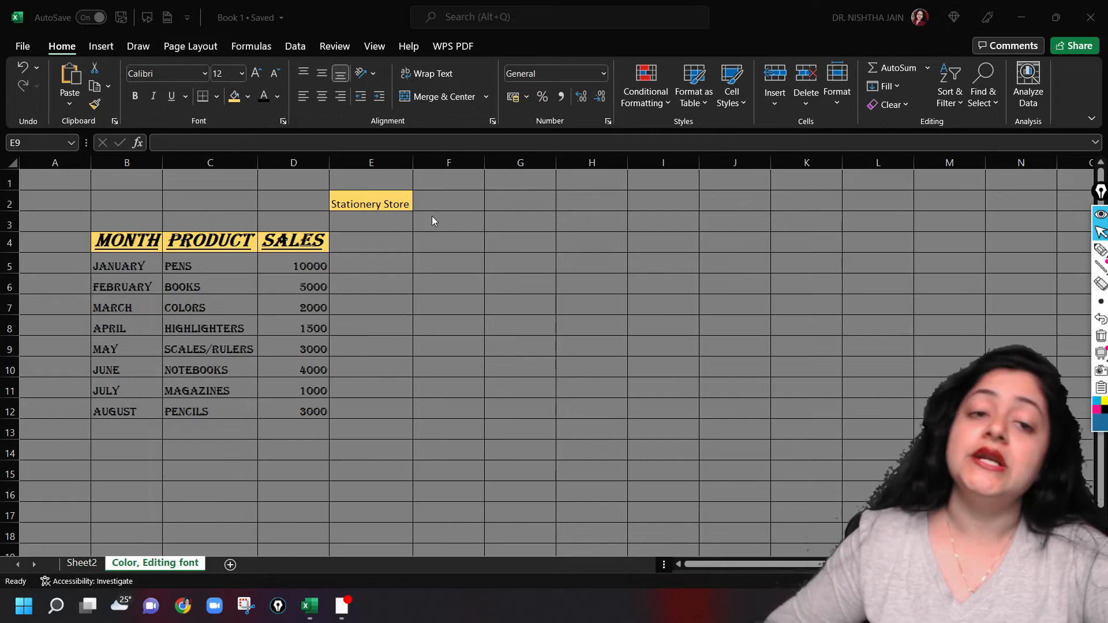
# Format the February row with bold in B6, italic in C6 and underline in D6
pyautogui.click(128, 287)
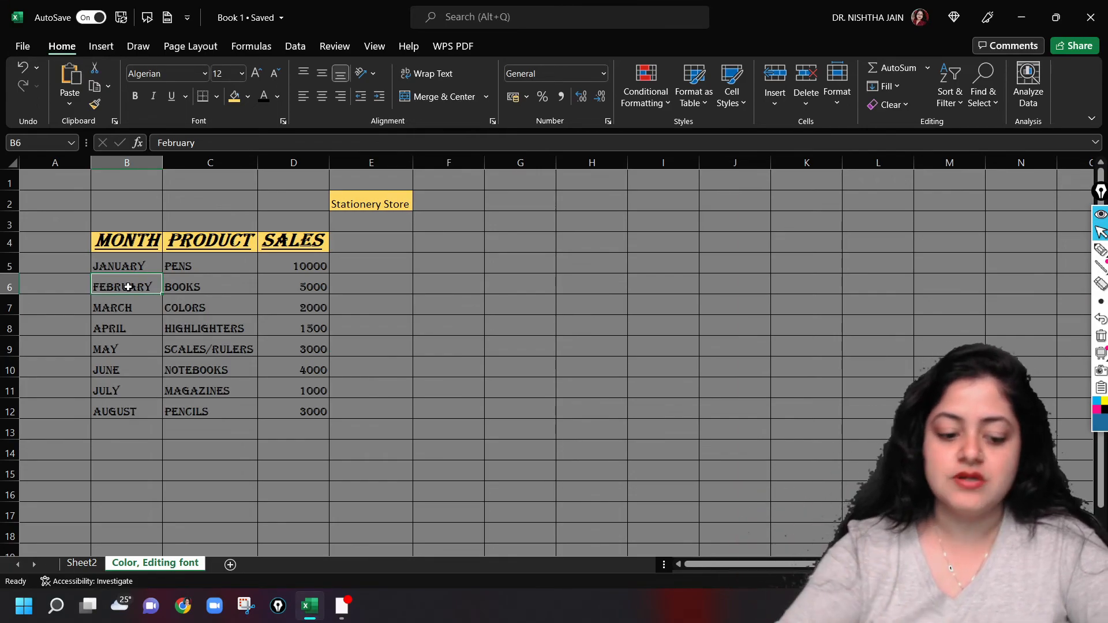
pyautogui.hotkey('ctrl', 'b')
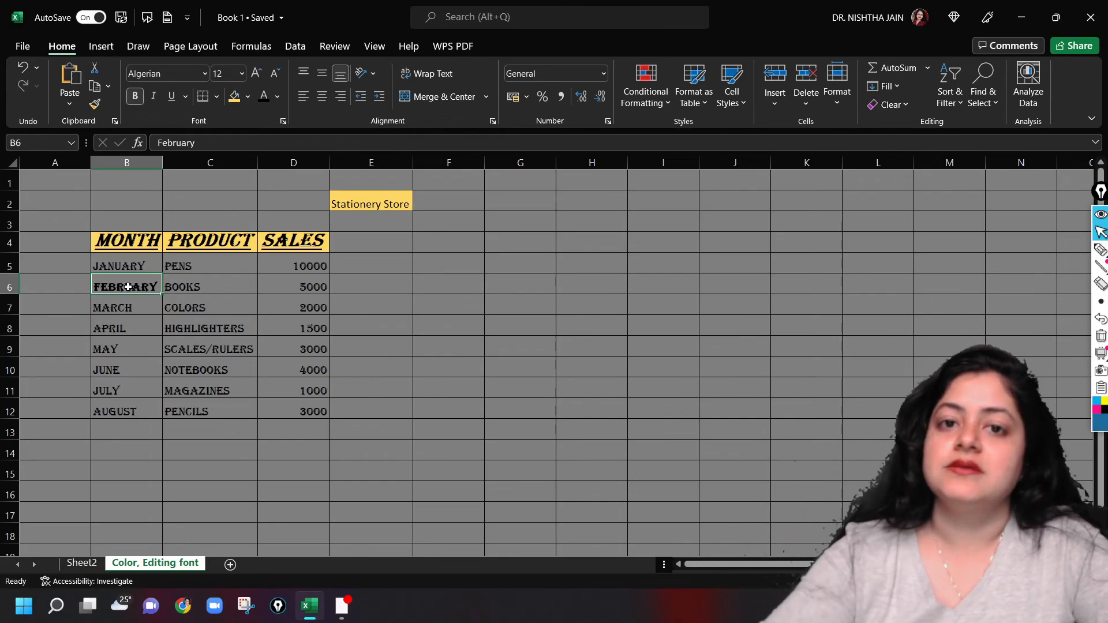
pyautogui.click(210, 290)
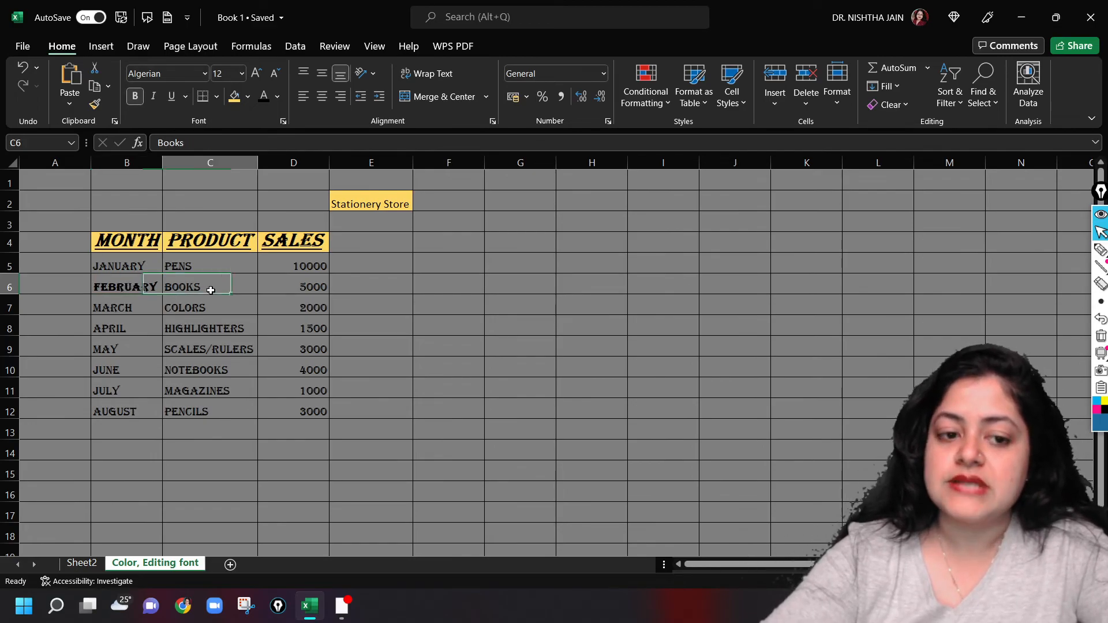
pyautogui.hotkey('ctrl', 'i')
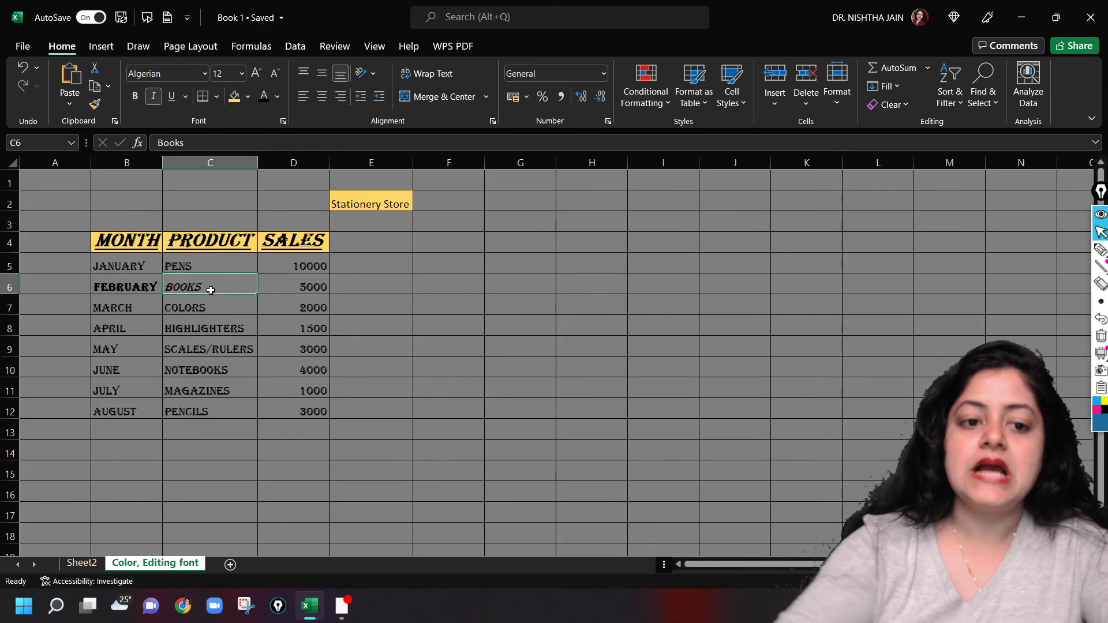
pyautogui.click(312, 281)
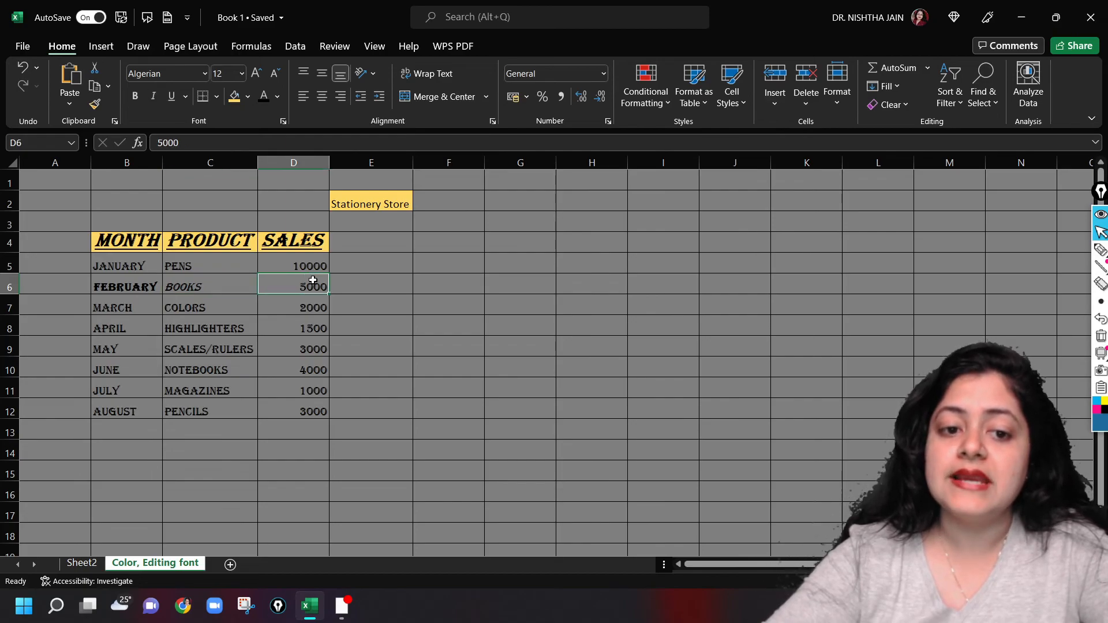
pyautogui.hotkey('ctrl', 'u')
pyautogui.click(464, 315)
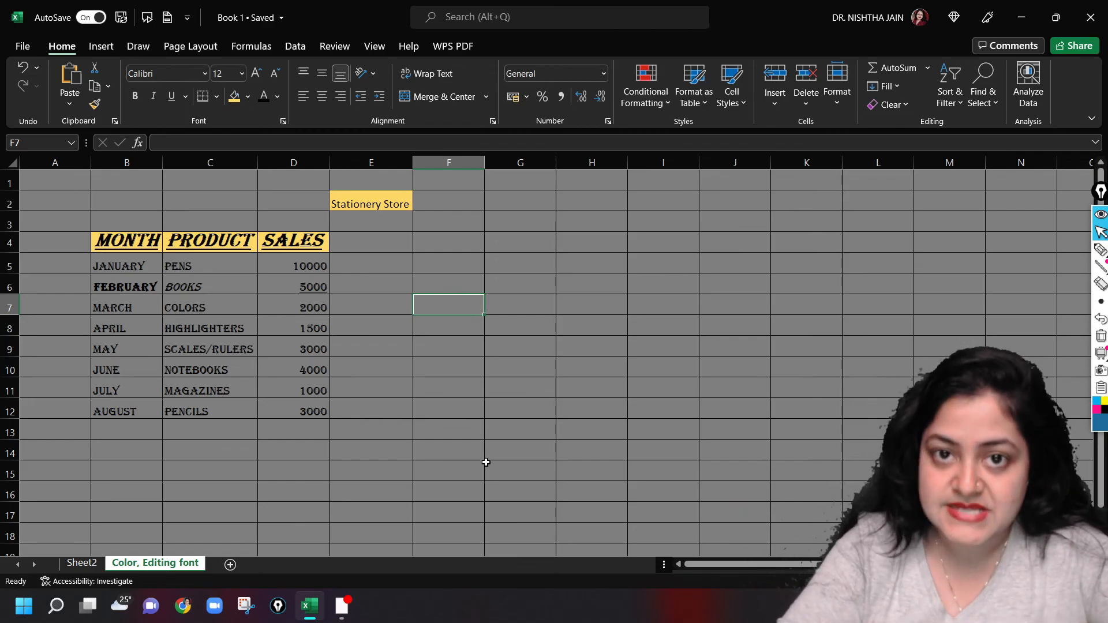
pyautogui.click(438, 606)
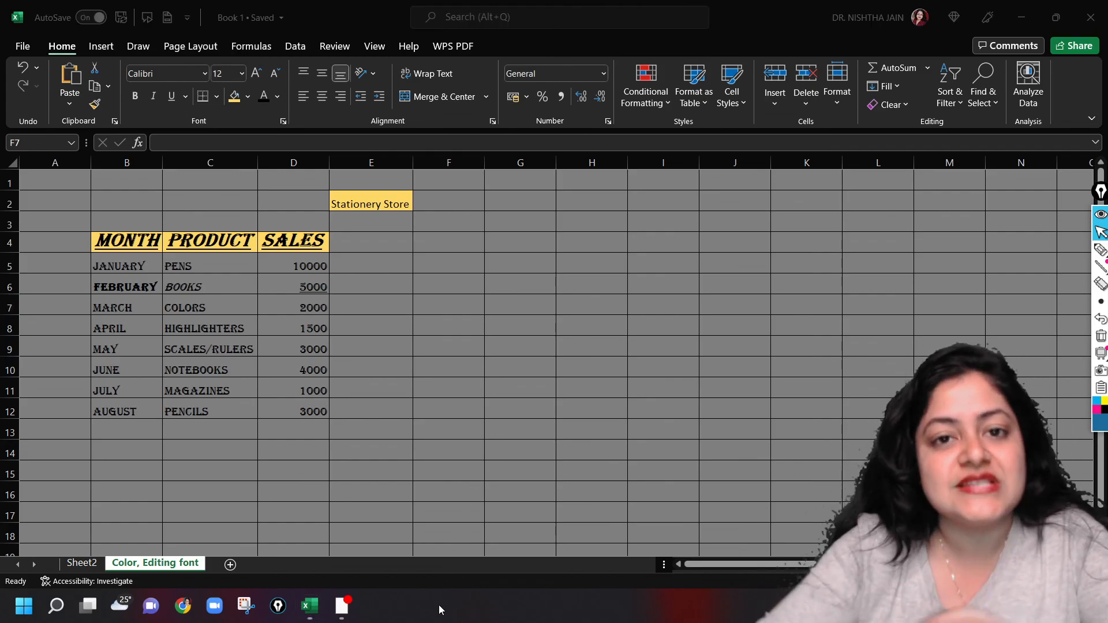